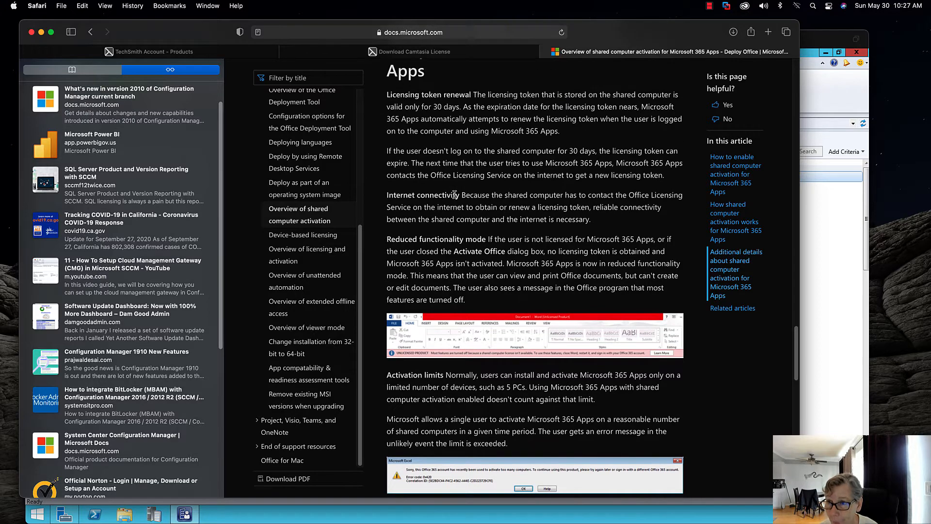
- Scroll back up the article to the shared computer activation steps with the Activate Office example
scroll(454, 195, "up", 7)
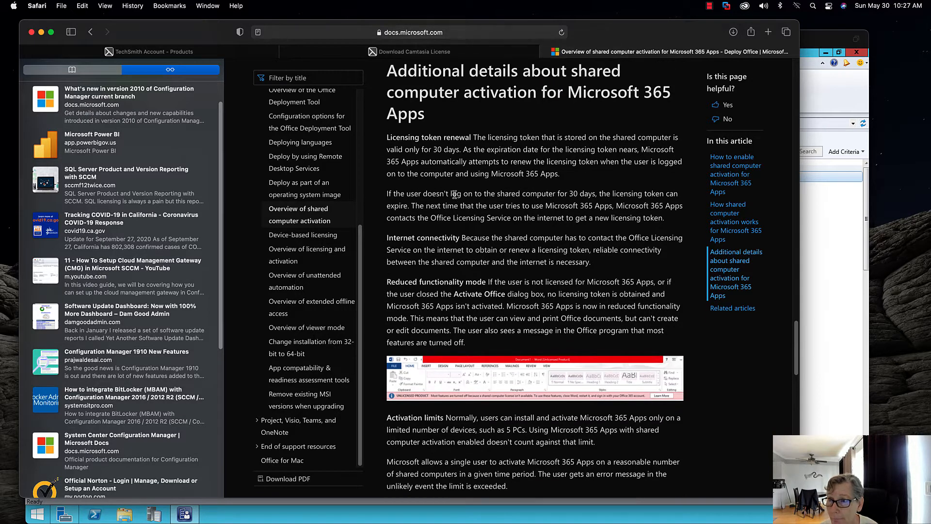
scroll(454, 195, "up", 20)
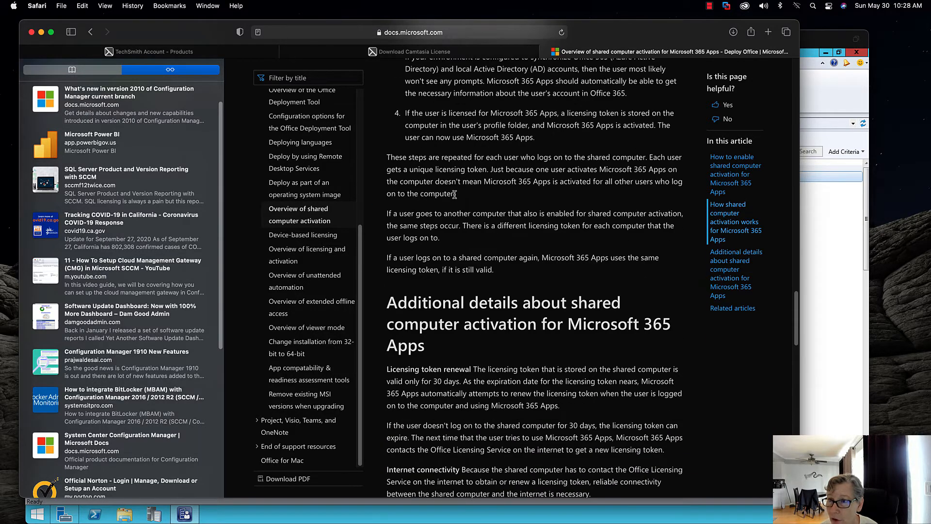
scroll(454, 194, "up", 3)
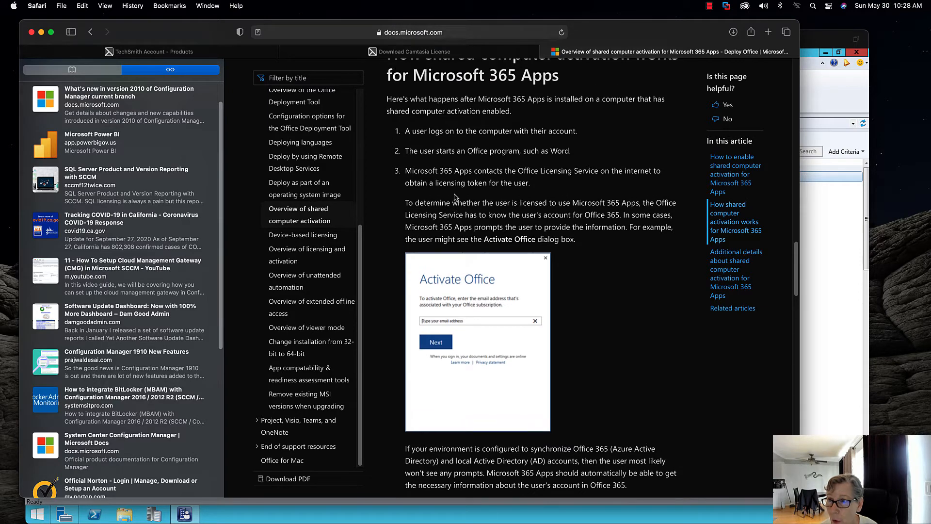
scroll(455, 195, "down", 1)
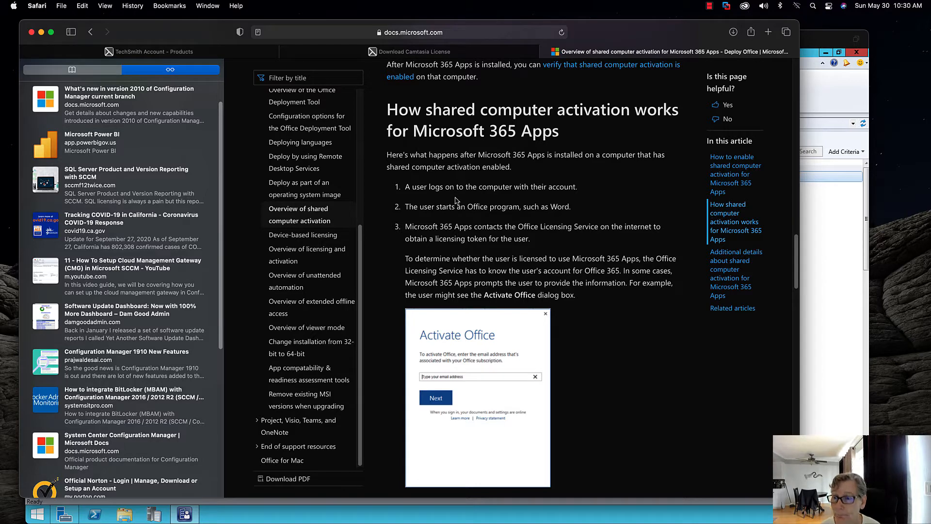
- Scroll down to the 'Single sign-on recommended' and 'Licensing token roaming' paragraphs
scroll(460, 206, "down", 5)
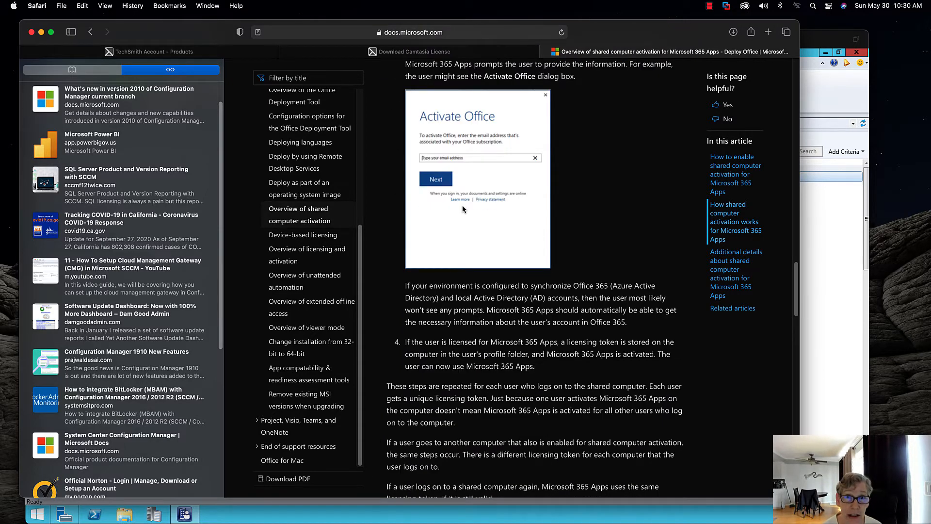
scroll(464, 208, "down", 6)
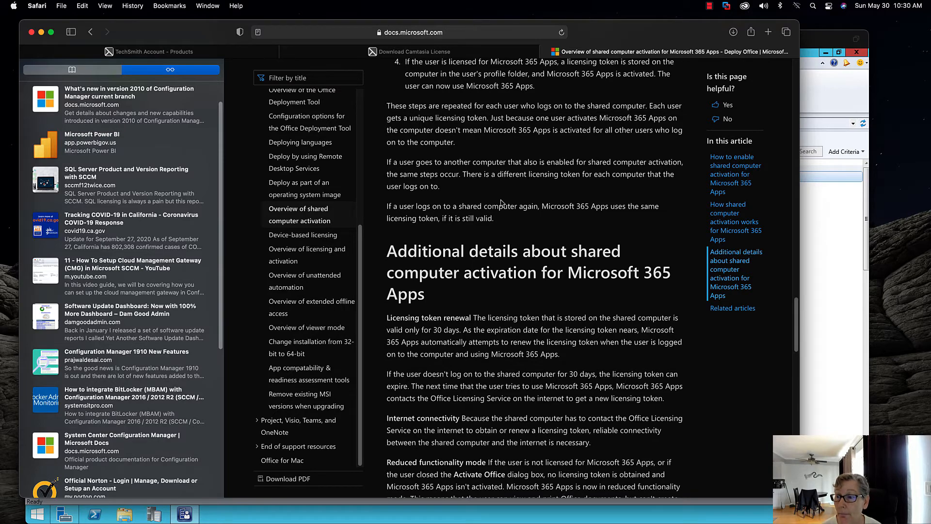
scroll(500, 201, "down", 6)
scroll(501, 200, "down", 7)
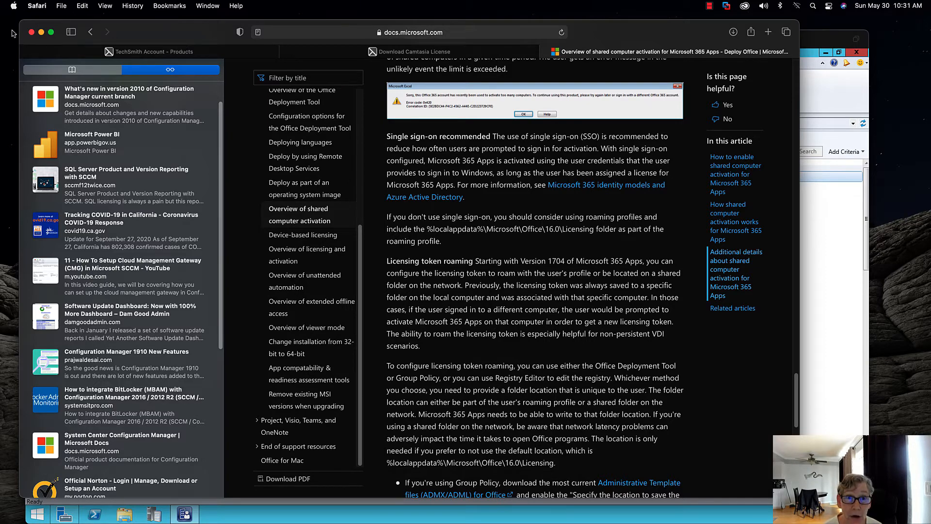
- Minimize Safari and unlock the SCCM01 VM via Send Ctrl-Alt-Del and the administrator password
left_click(42, 33)
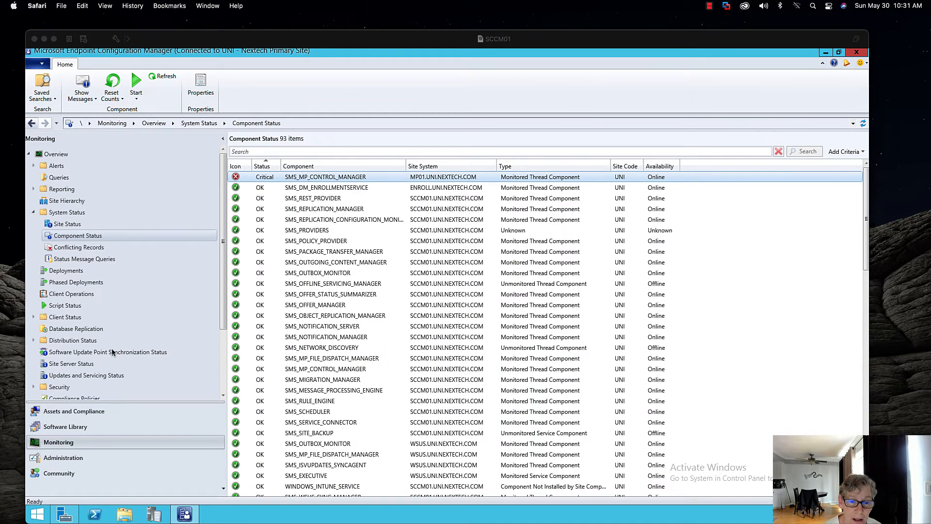
left_click(77, 459)
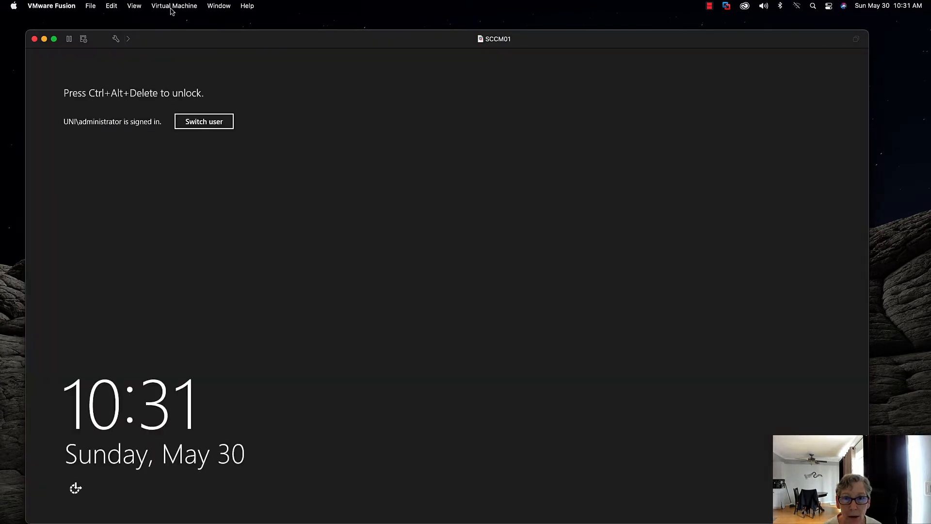
left_click(171, 7)
left_click(191, 175)
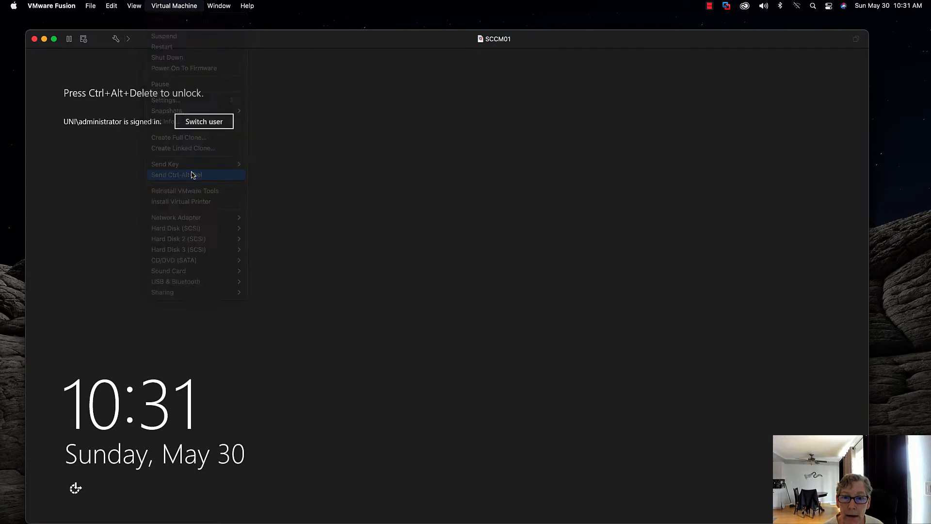
type("P@ssw0rd1")
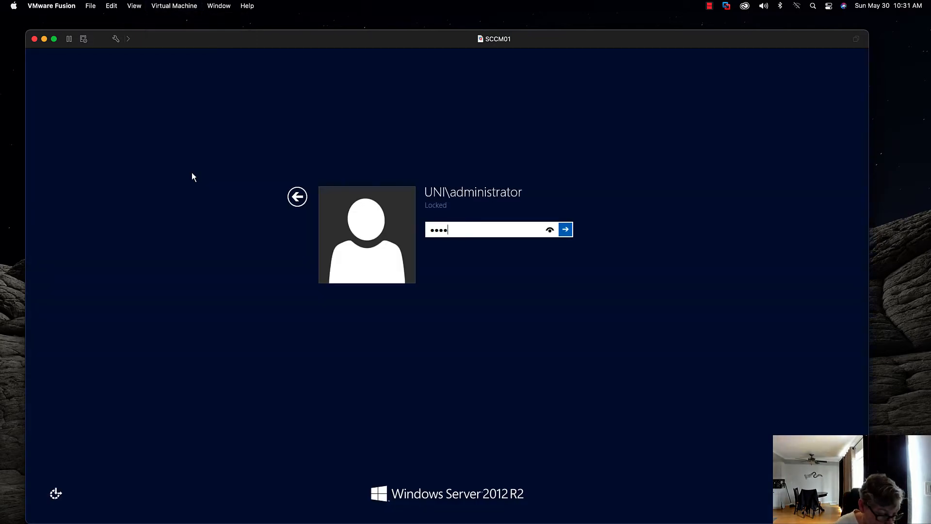
key("Return")
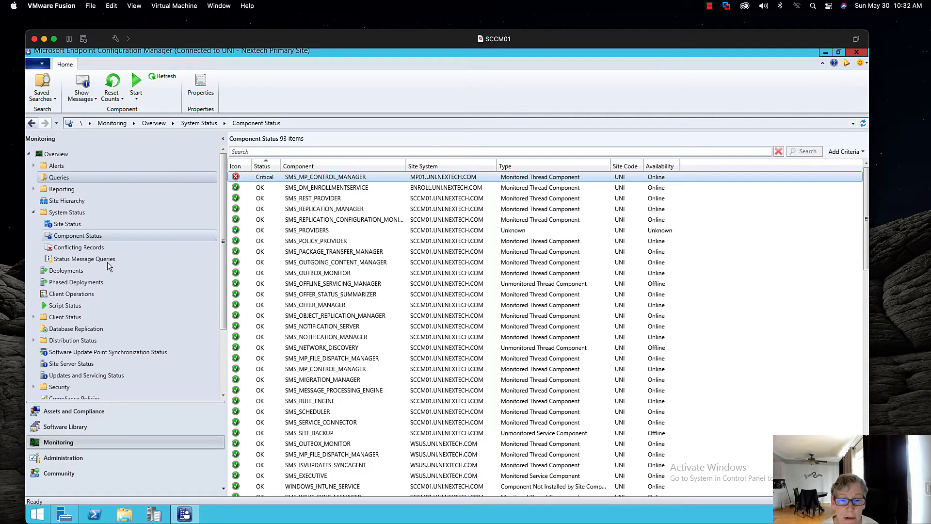
- In Software Library > Applications, show Microsoft Office 365 x86's deployment types
left_click(59, 428)
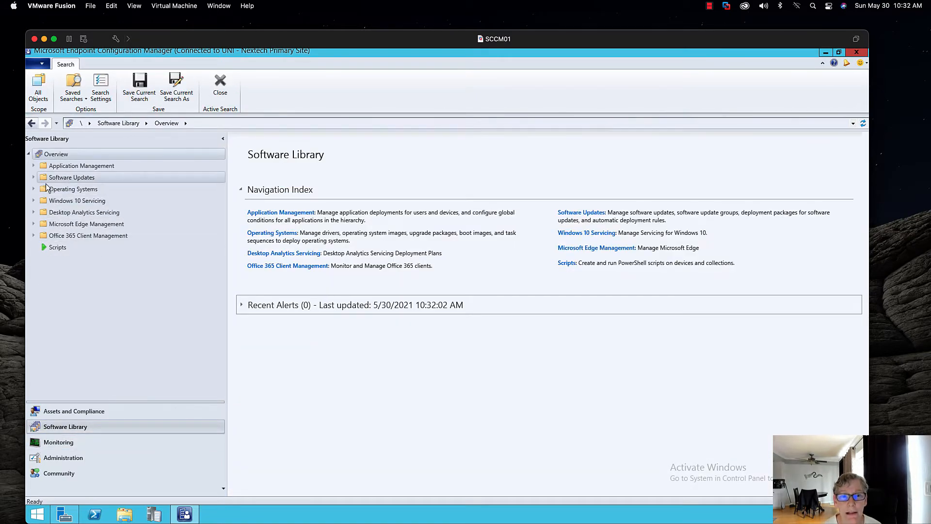
left_click(34, 166)
left_click(51, 179)
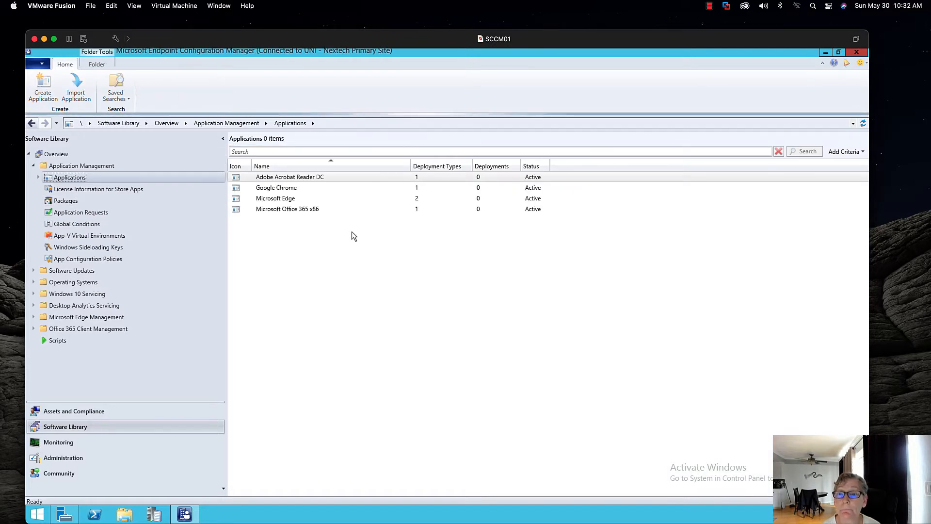
left_click(321, 209)
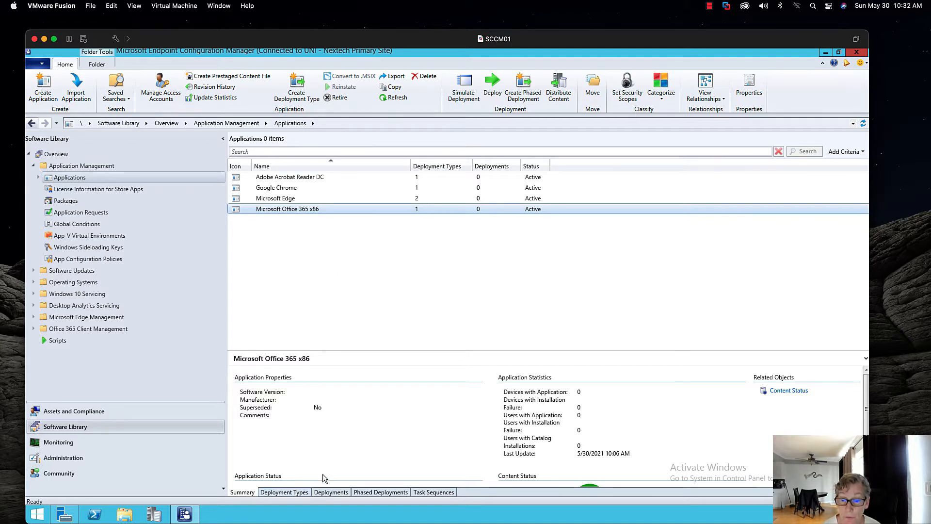
left_click(284, 492)
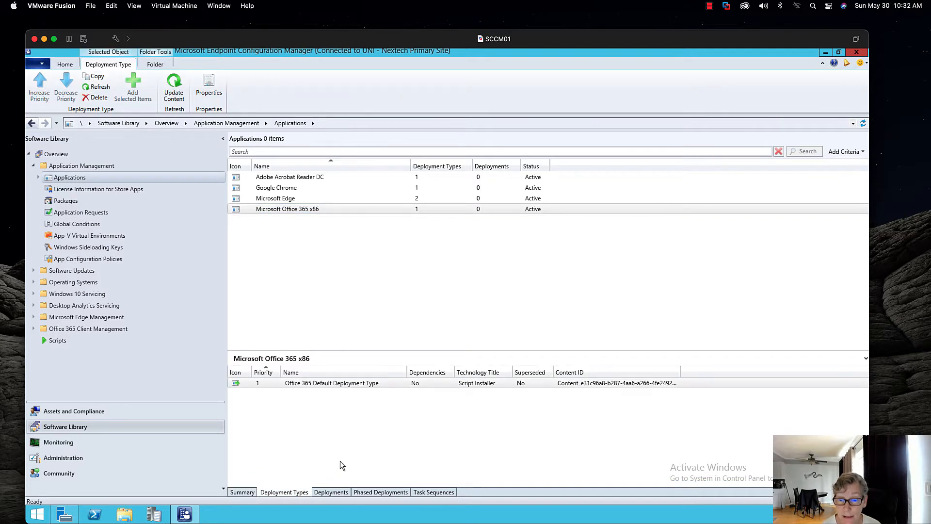
- Review the Office 365 Default Deployment Type's content, install commands and registry detection rule
right_click(275, 383)
left_click(303, 476)
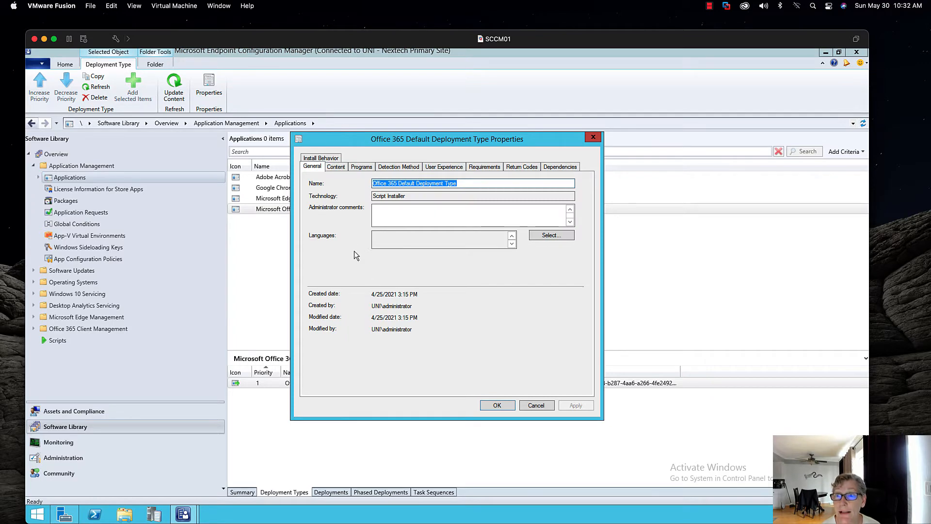
left_click(341, 167)
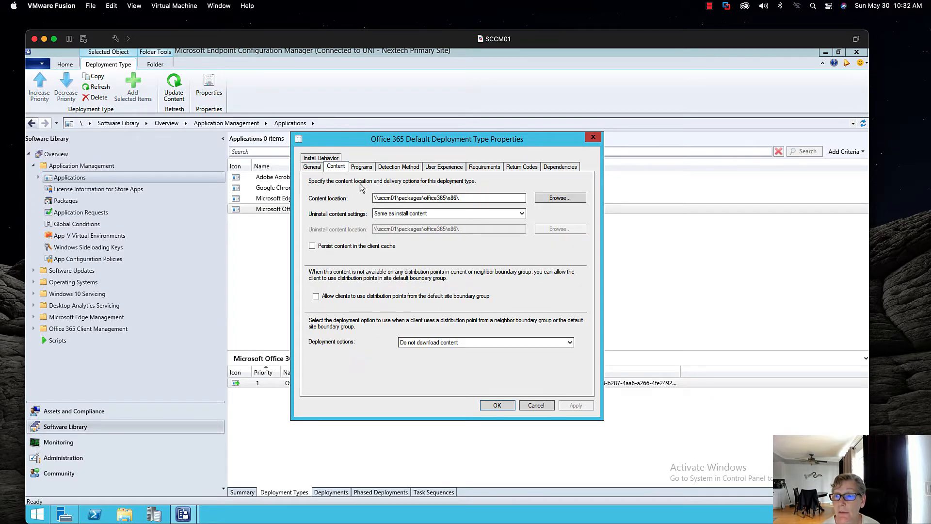
left_click(365, 167)
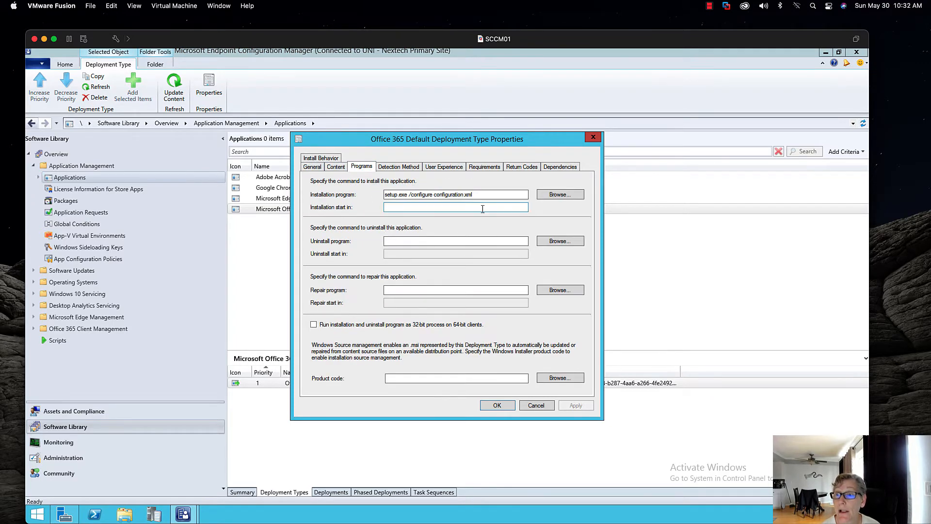
left_click(444, 195)
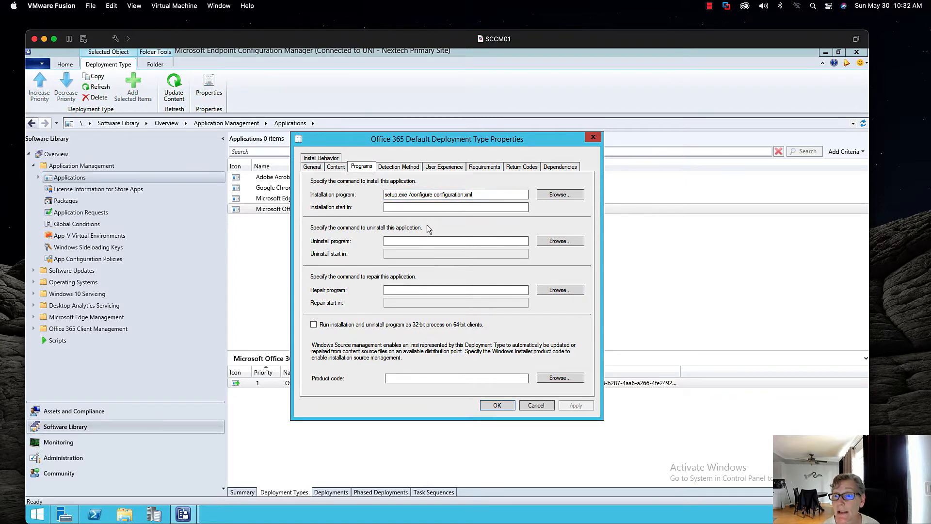
left_click(403, 241)
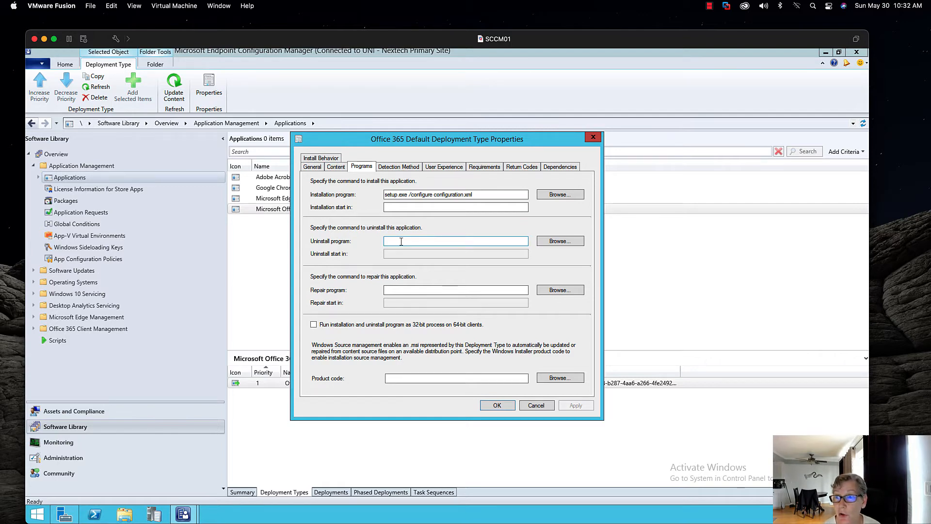
left_click(399, 168)
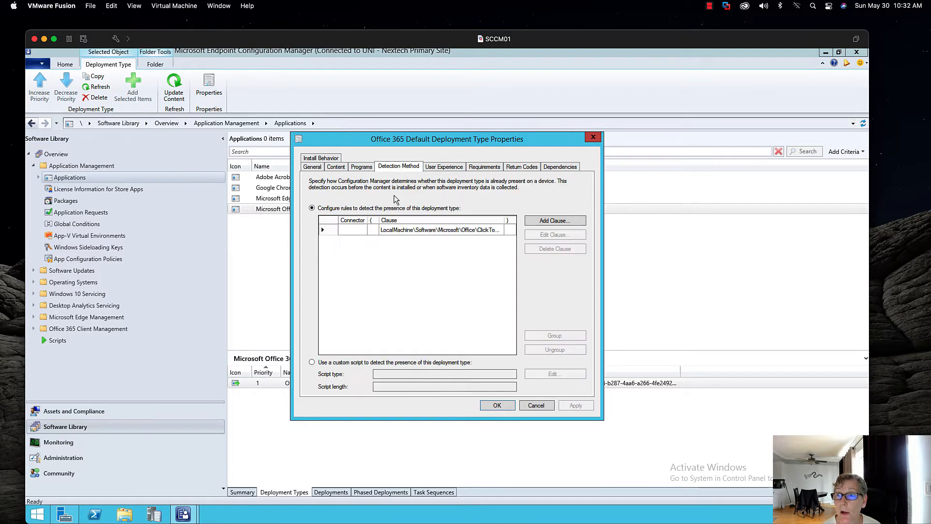
left_click(395, 231)
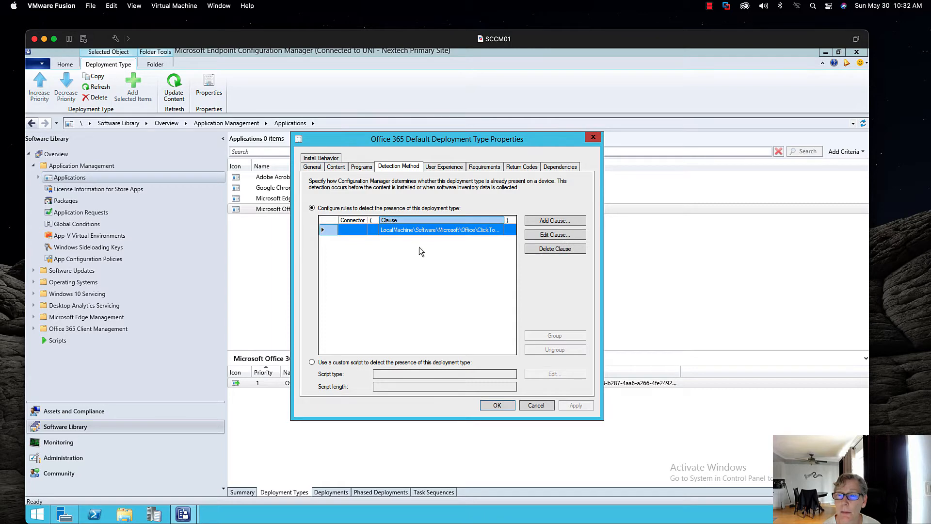
- Set installation program visibility to Hidden on User Experience and apply the change
left_click(443, 167)
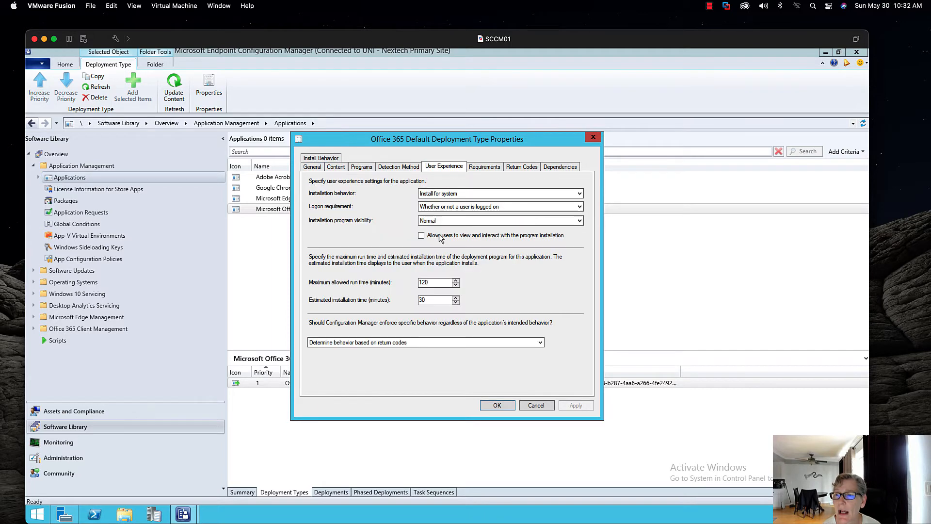
left_click(469, 220)
left_click(465, 248)
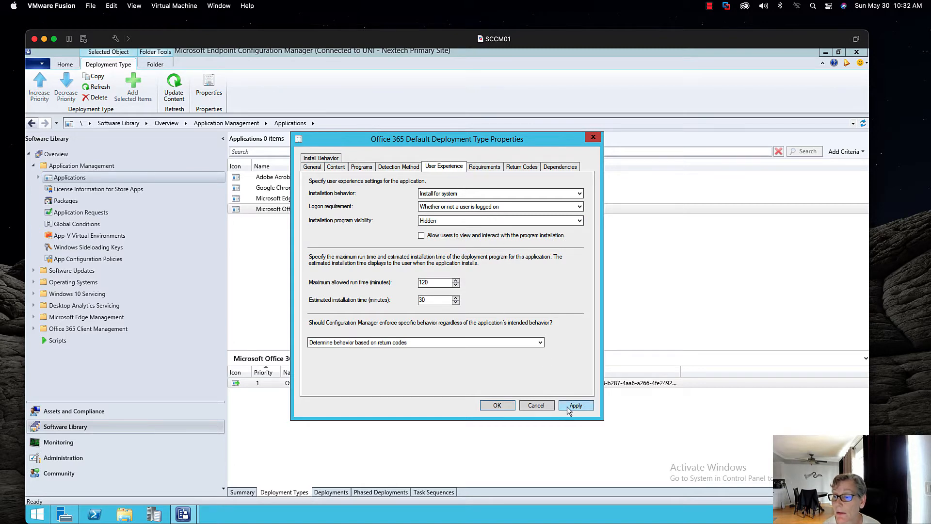
left_click(570, 408)
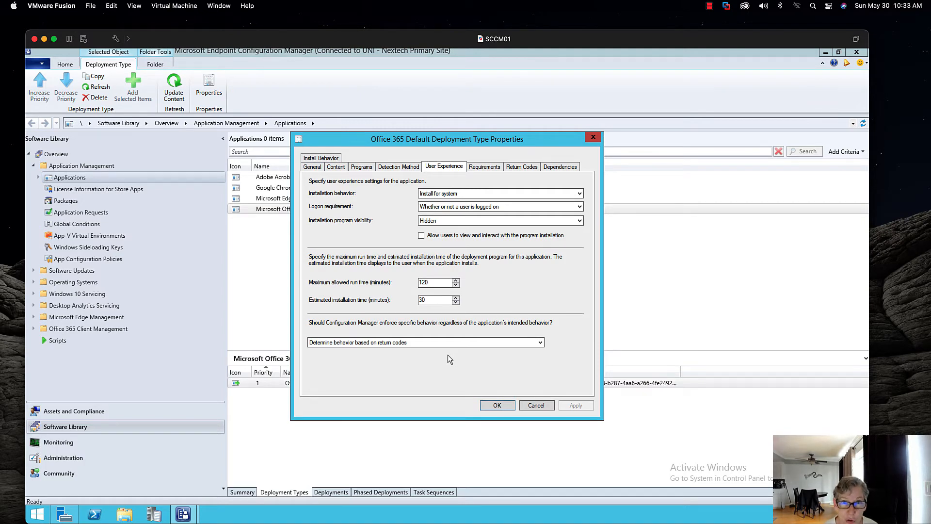
left_click(493, 404)
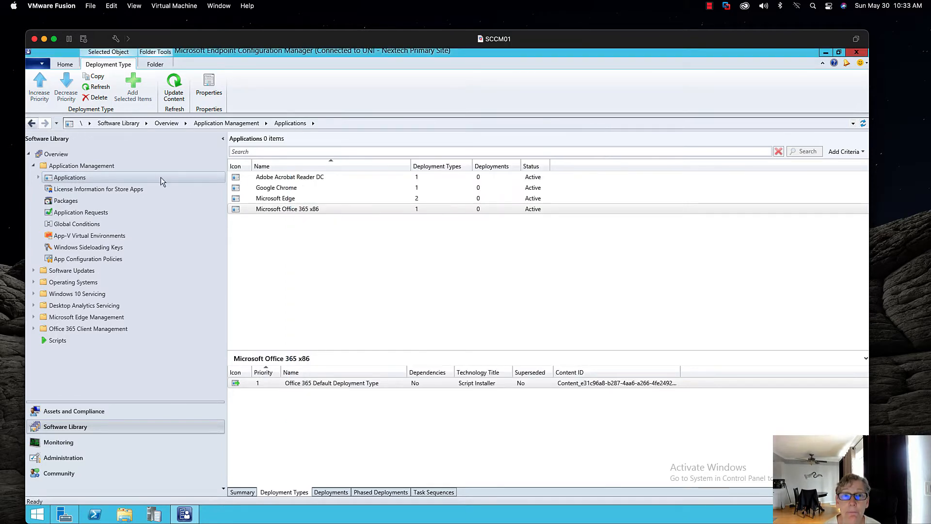
- Check the Windows 10 Computers collection in Device Collections > Desktops
left_click(61, 412)
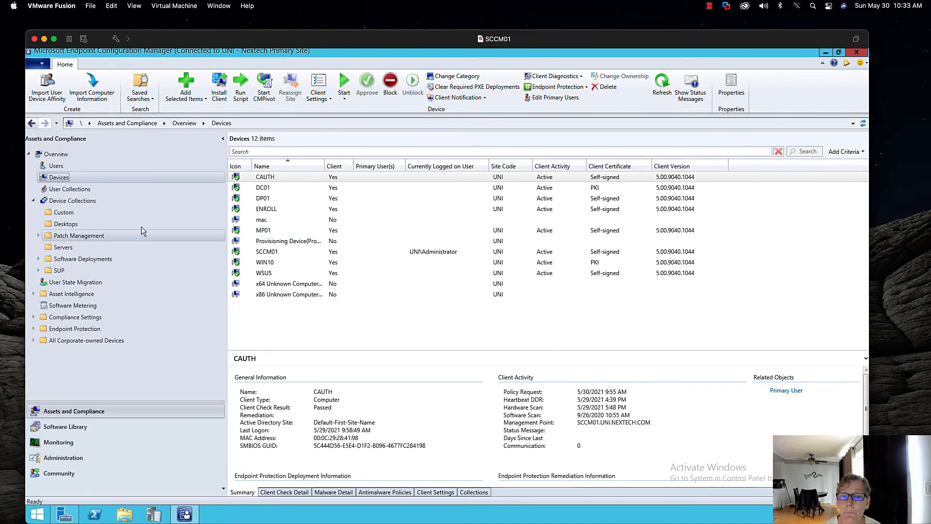
left_click(92, 225)
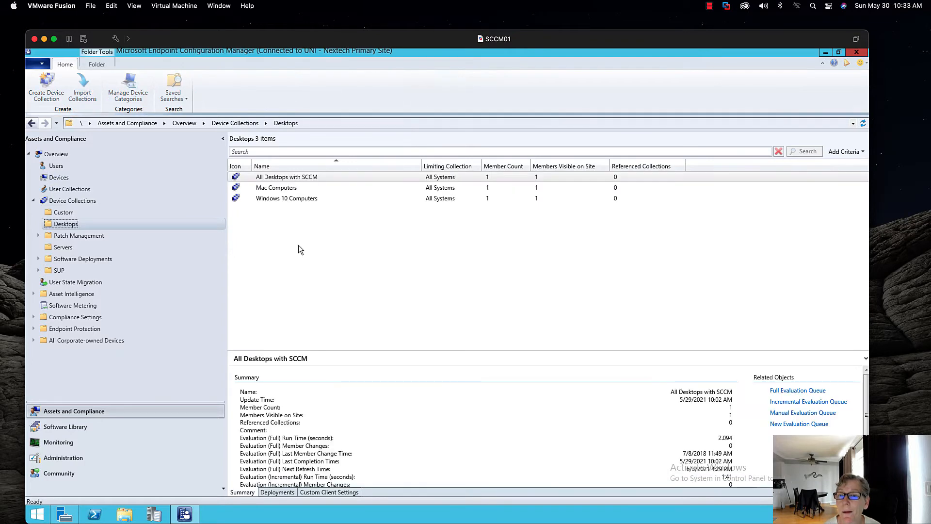
left_click(280, 200)
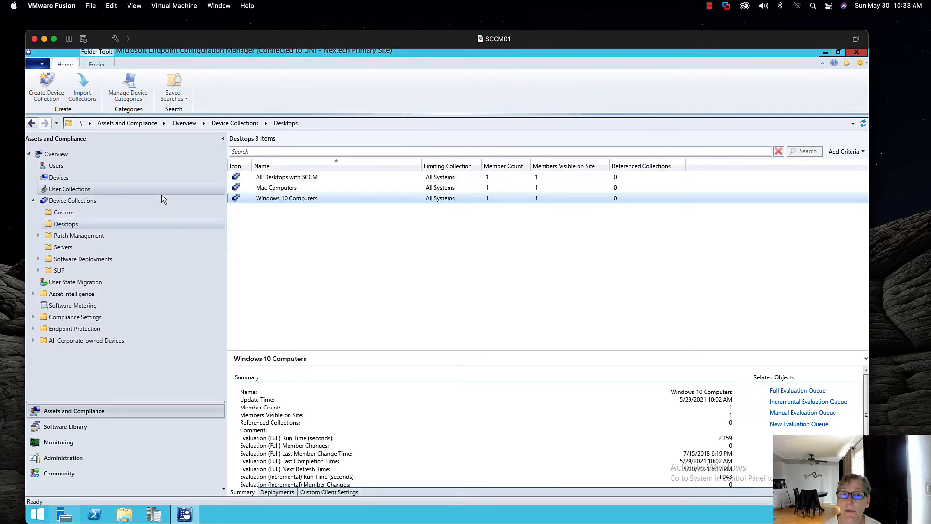
- Confirm Office 365 x86 content is distributed, then start deploying Microsoft Office 365 x86
left_click(63, 429)
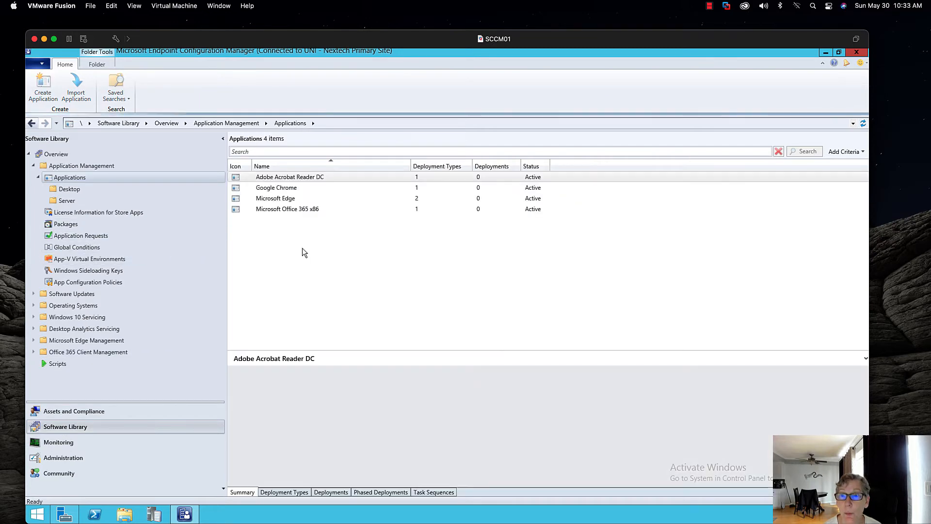
left_click(289, 210)
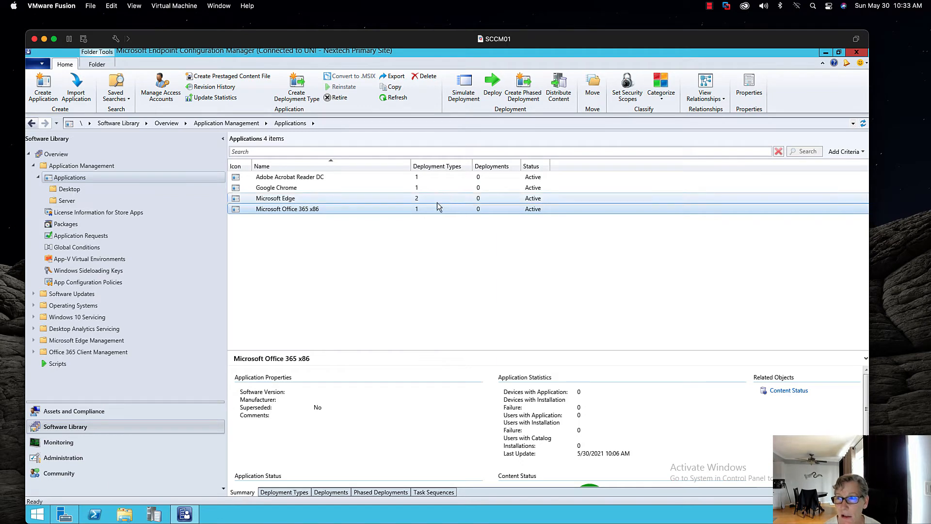
left_click(786, 390)
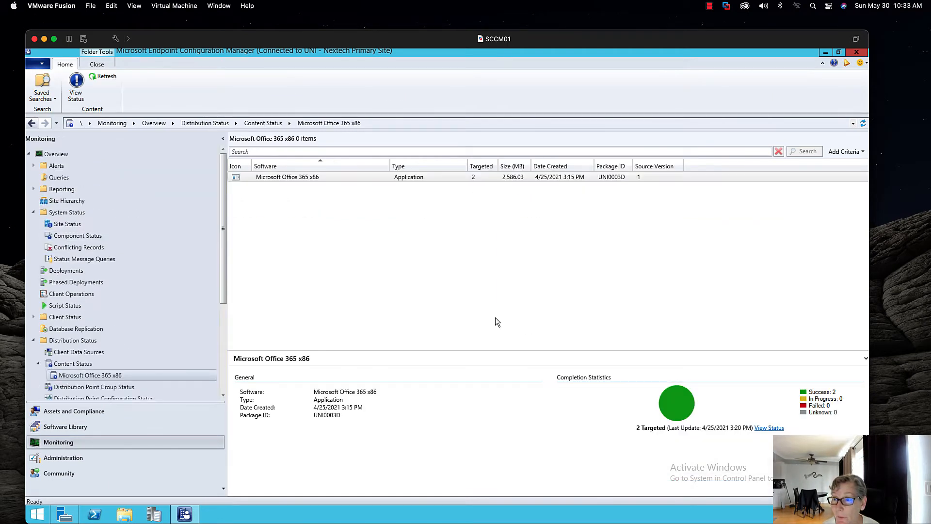
left_click(103, 426)
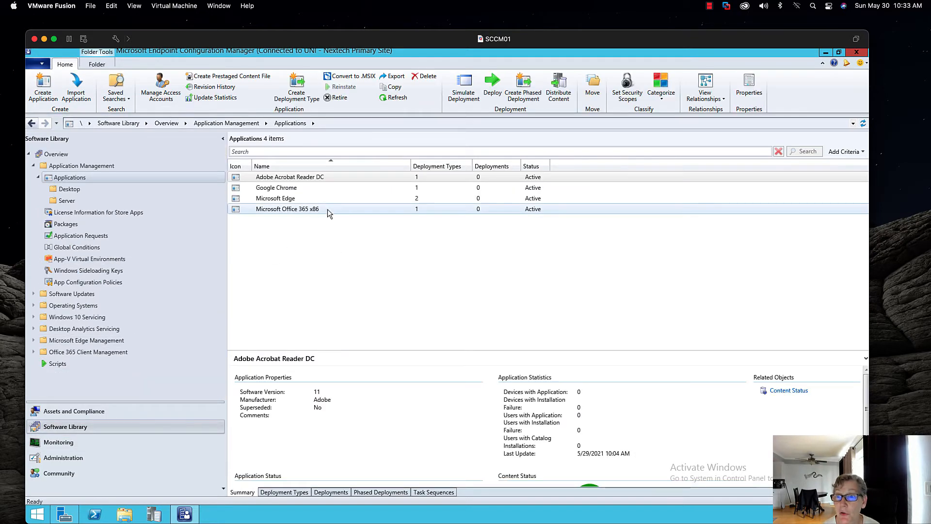
left_click(328, 208)
left_click(492, 85)
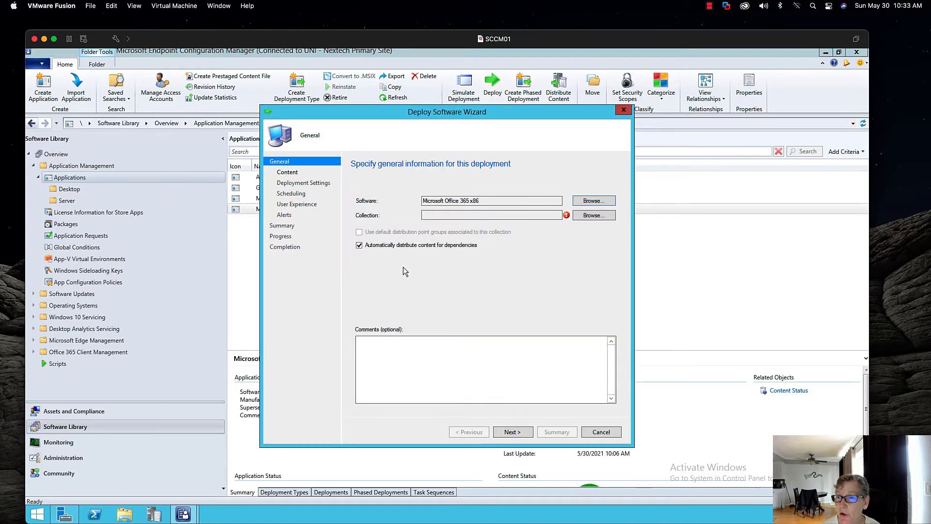
- Target the deployment at the Desktops > Windows 10 Computers device collection
left_click(594, 215)
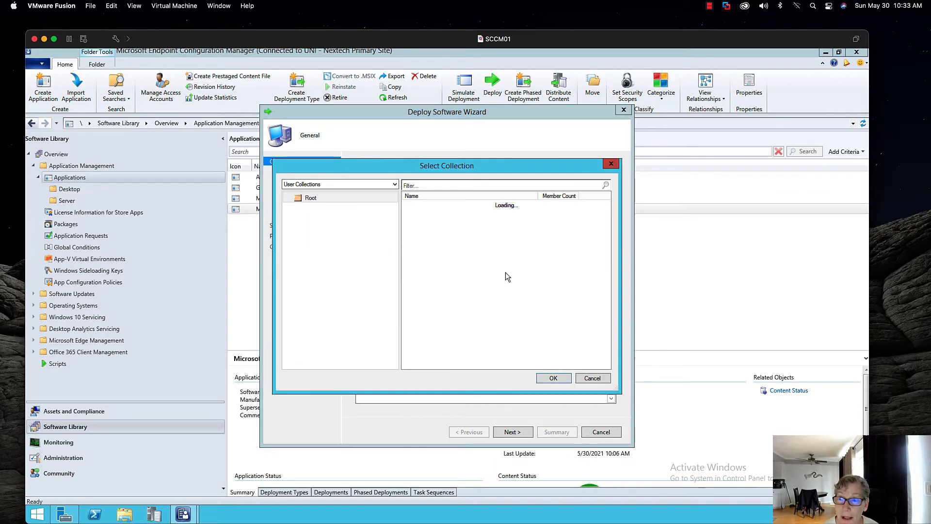
left_click(368, 185)
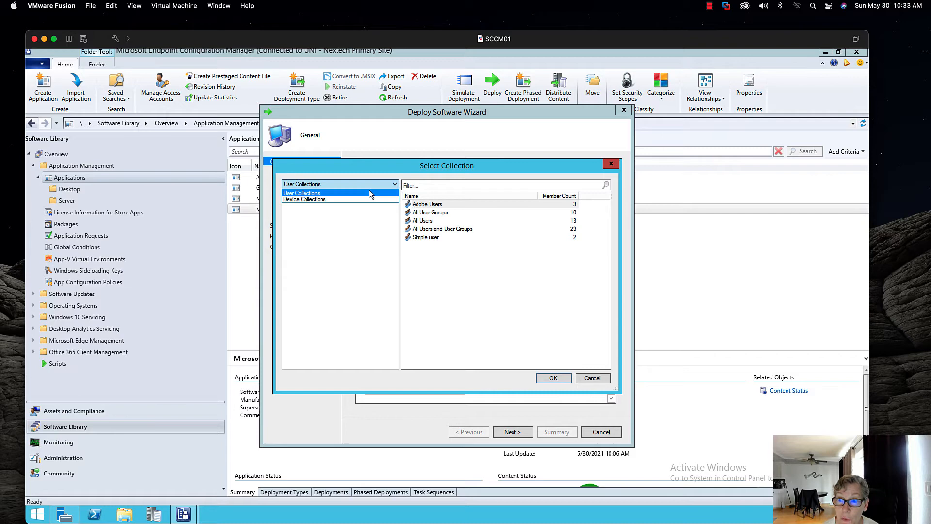
left_click(345, 199)
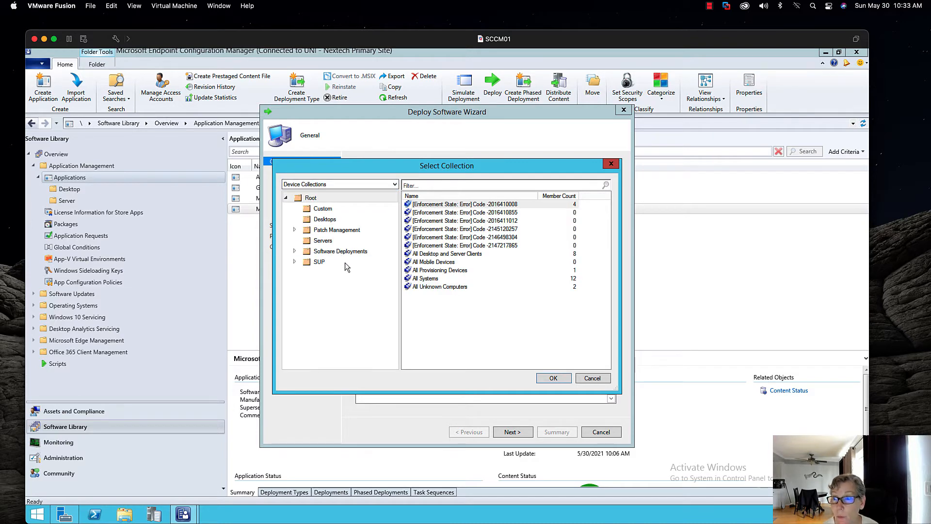
left_click(325, 219)
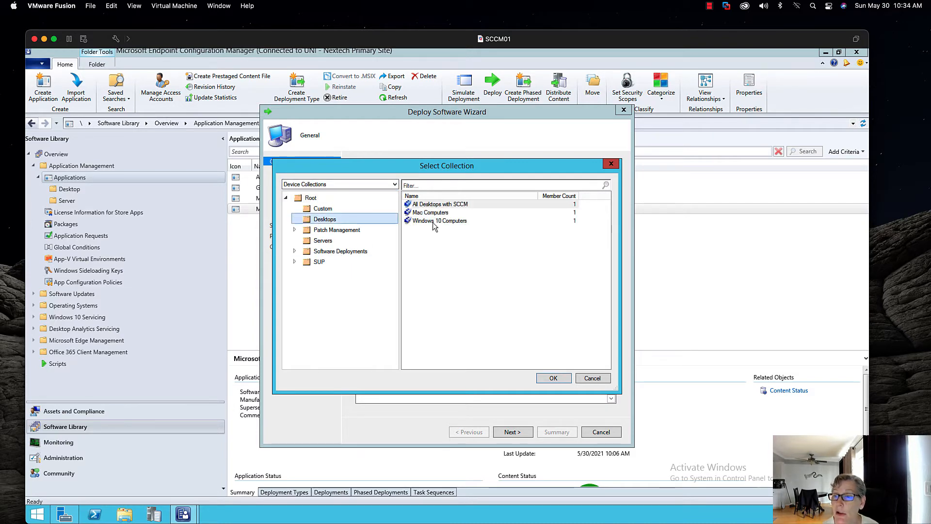
left_click(433, 222)
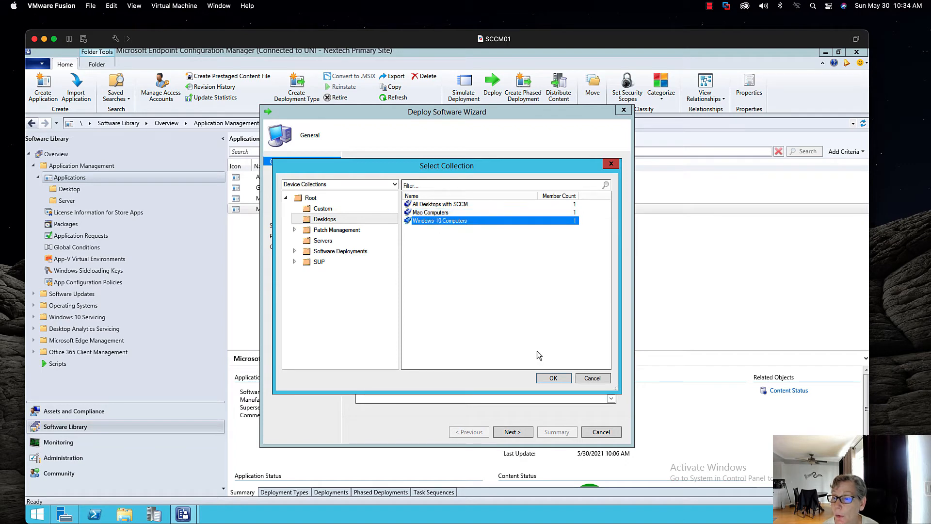
left_click(554, 377)
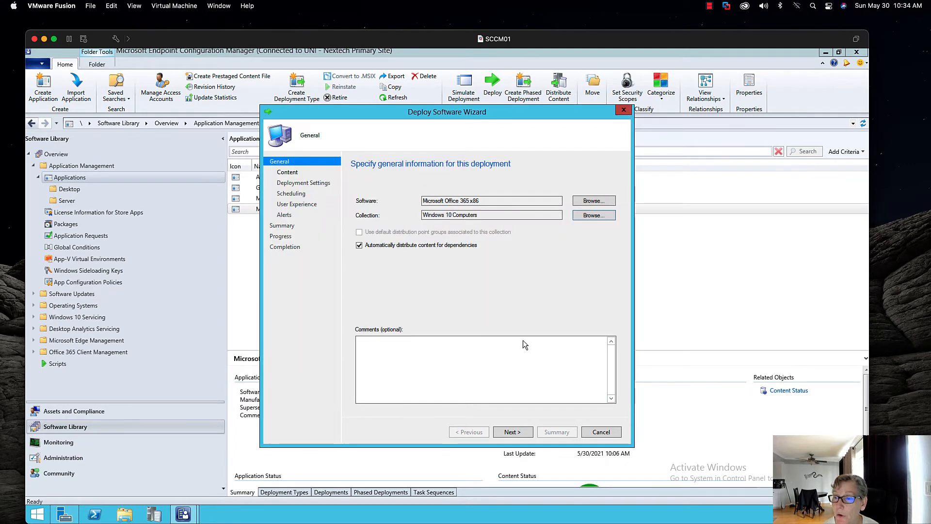
left_click(528, 434)
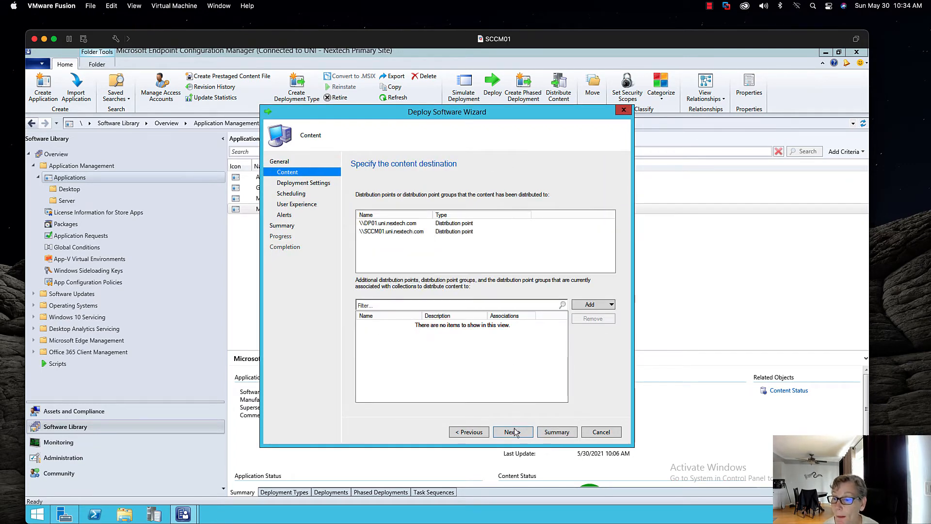
- Keep action Install and purpose Available, then finish the wizard with default settings
left_click(513, 431)
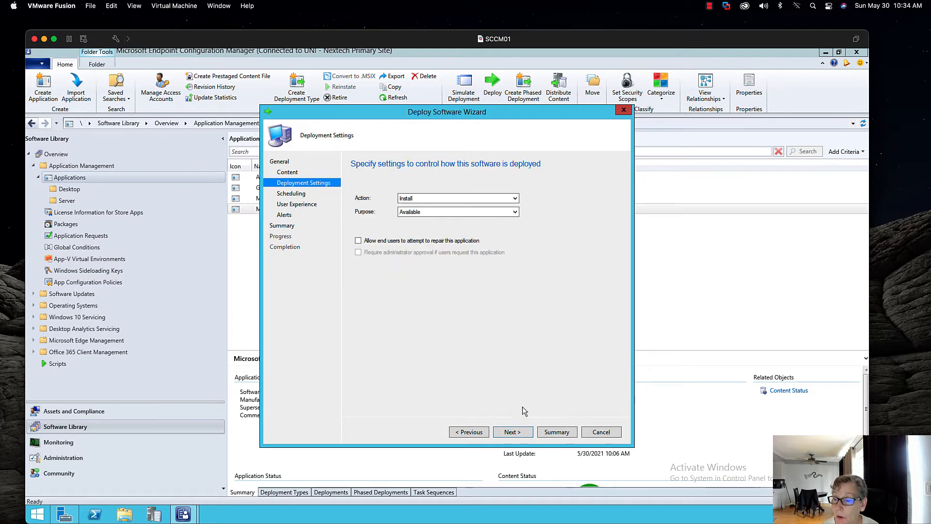
left_click(508, 199)
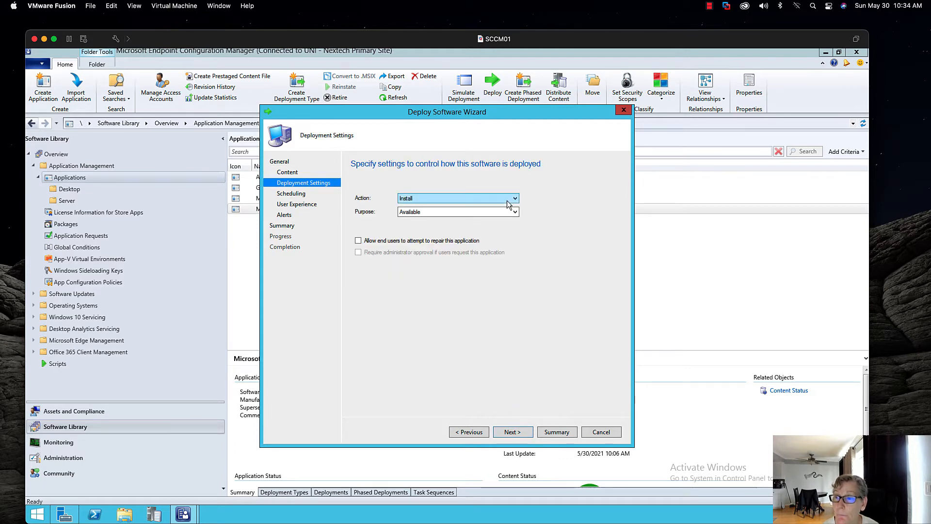
left_click(503, 207)
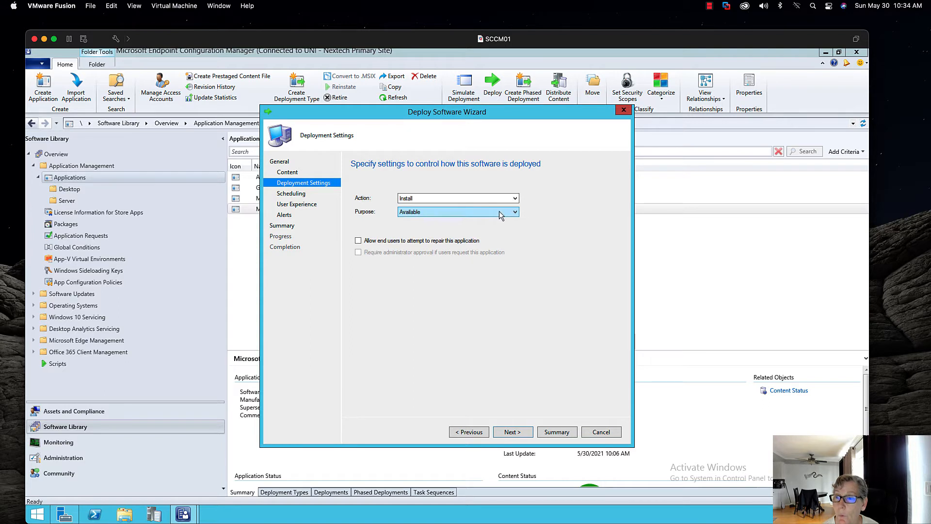
left_click(500, 213)
left_click(484, 221)
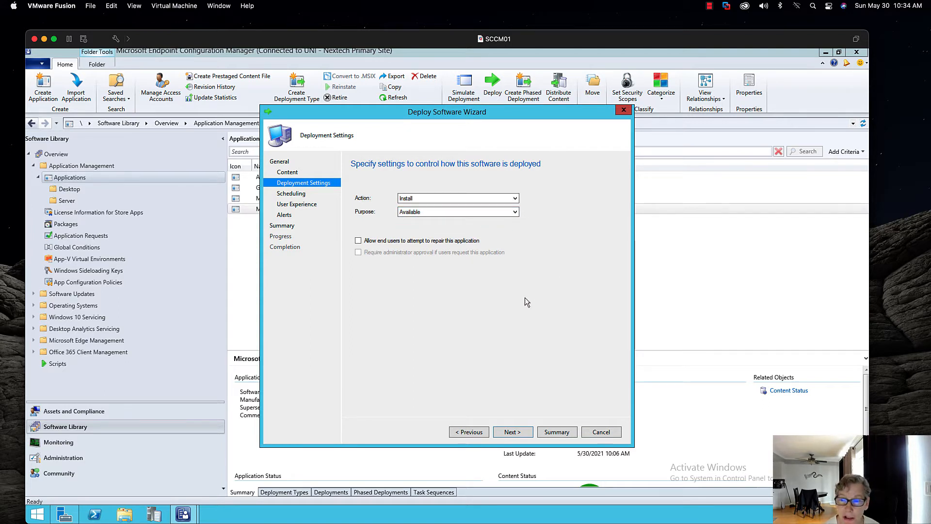
left_click(513, 432)
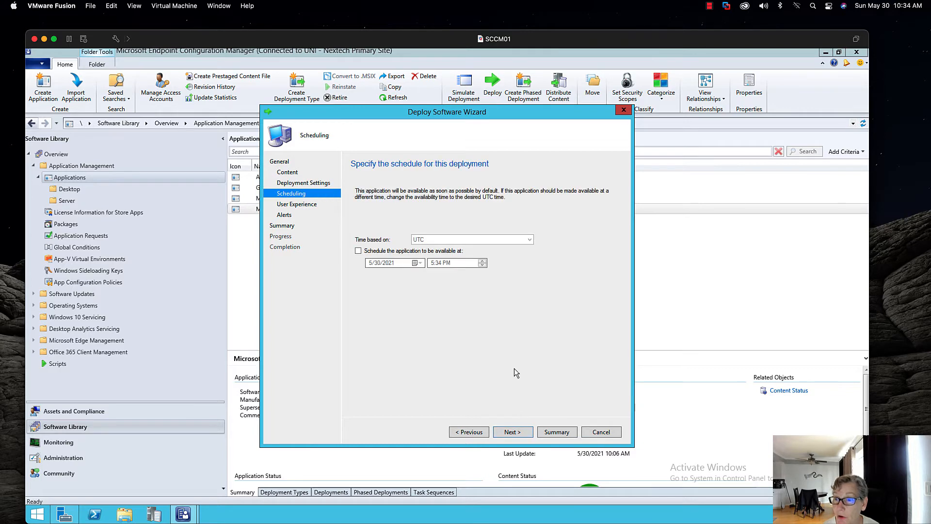
left_click(515, 431)
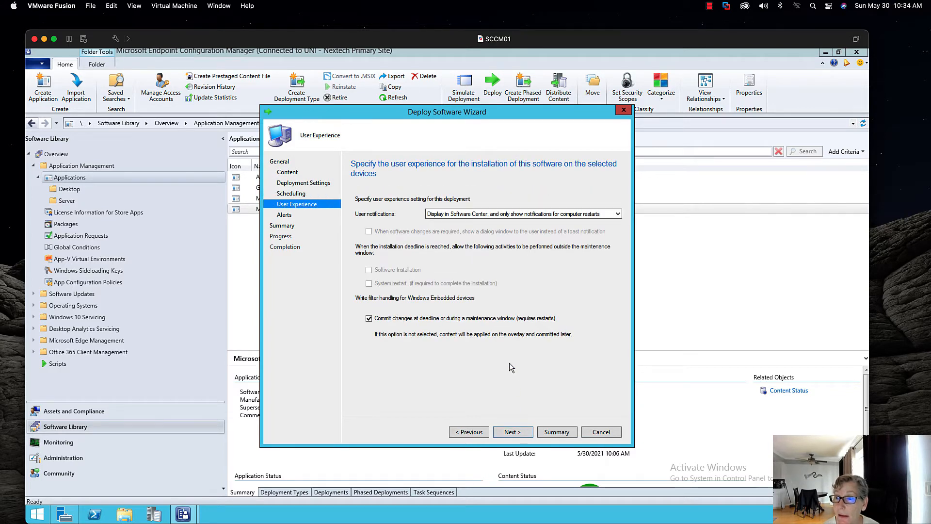
left_click(517, 433)
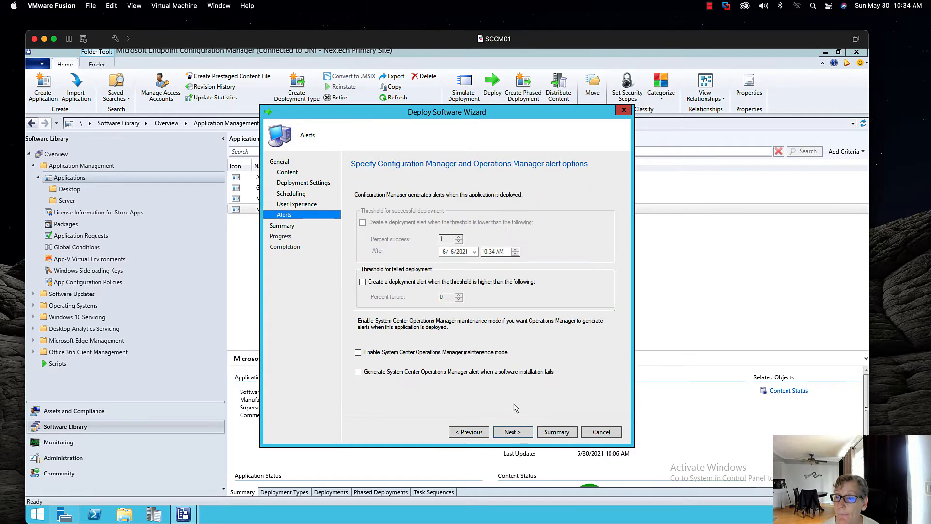
left_click(510, 437)
left_click(514, 434)
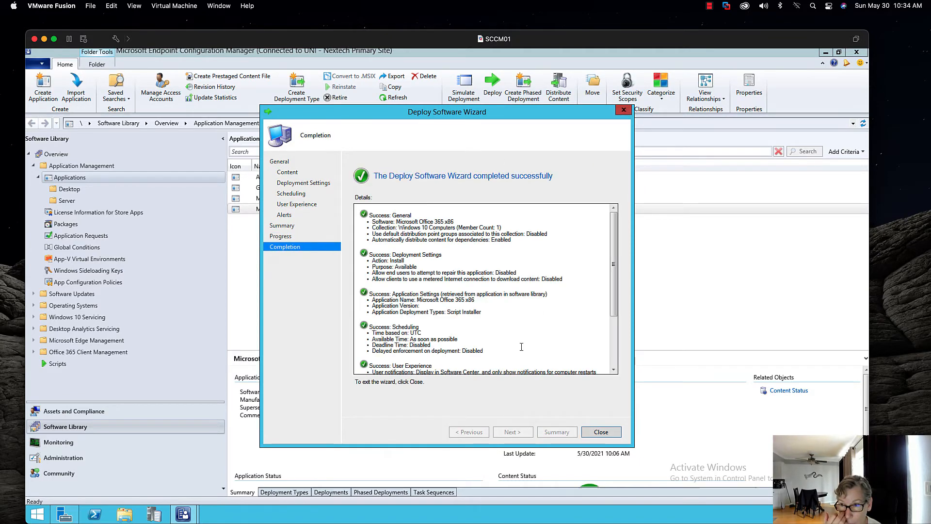
- Close the completed Deploy Software Wizard and bring the Windows 10 x64 client window into view
left_click(601, 432)
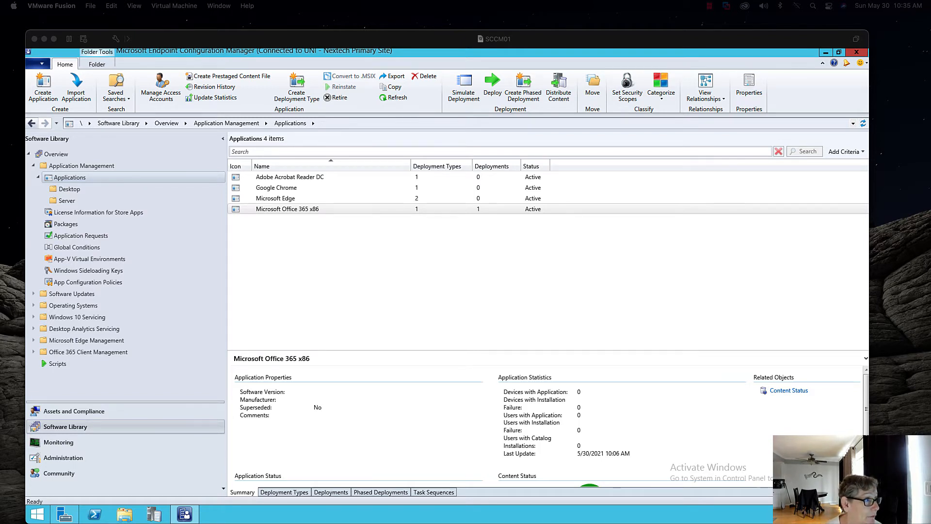
left_click_drag(0, 42, 289, 24)
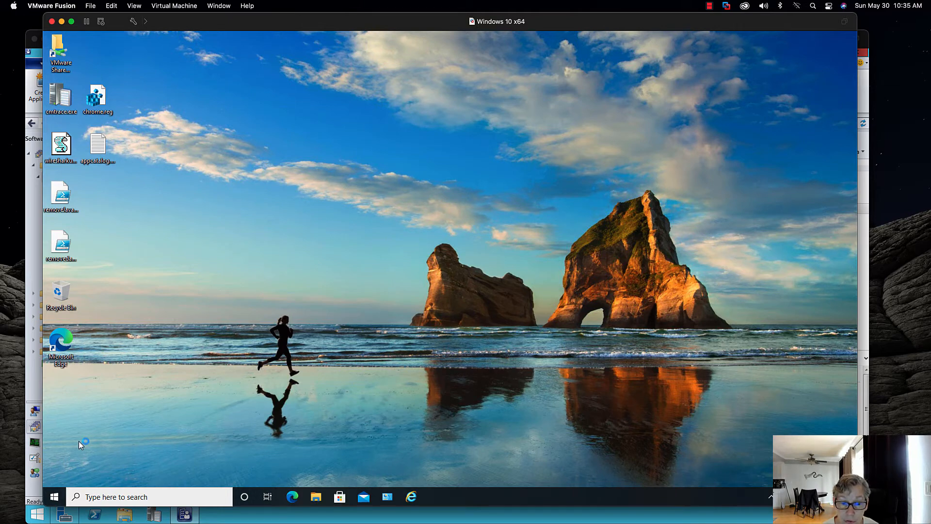
- Run the Machine Policy Retrieval & Evaluation Cycle from Control Panel's Configuration Manager actions
left_click(54, 494)
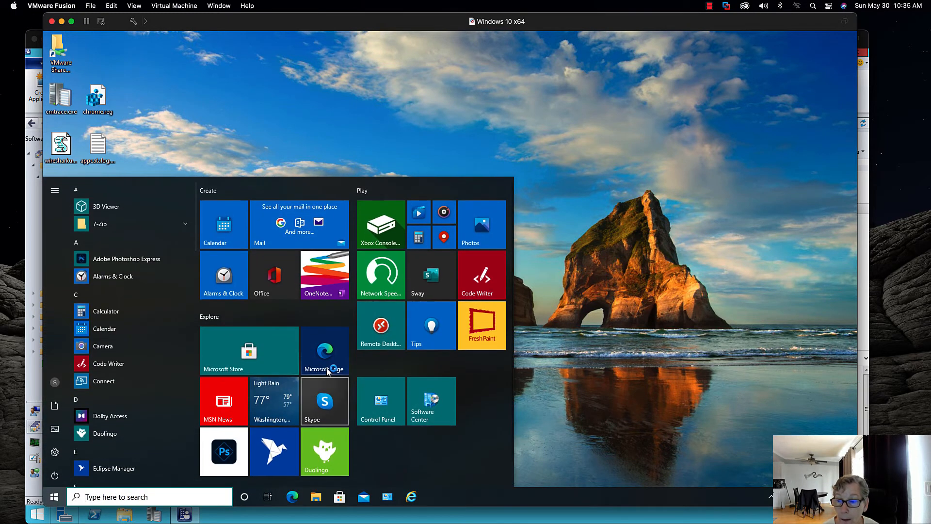
left_click(379, 398)
left_click(182, 182)
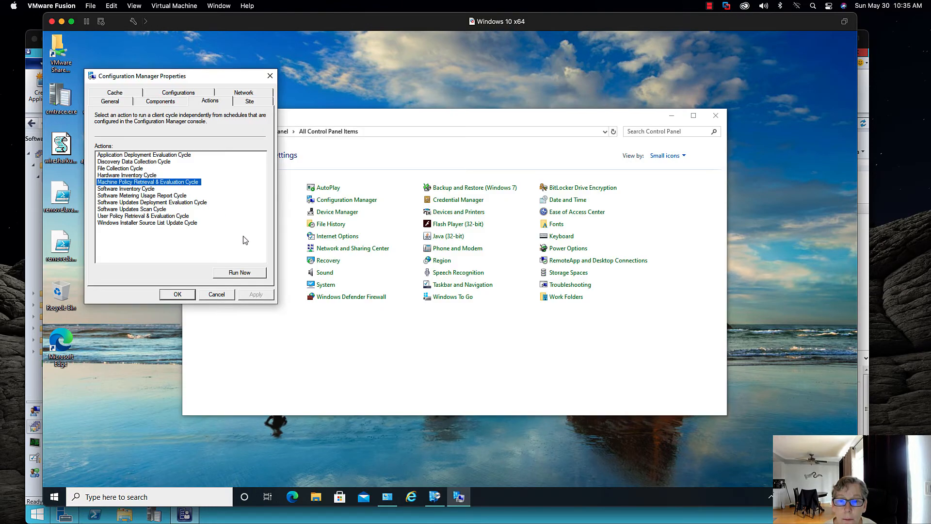
left_click(239, 273)
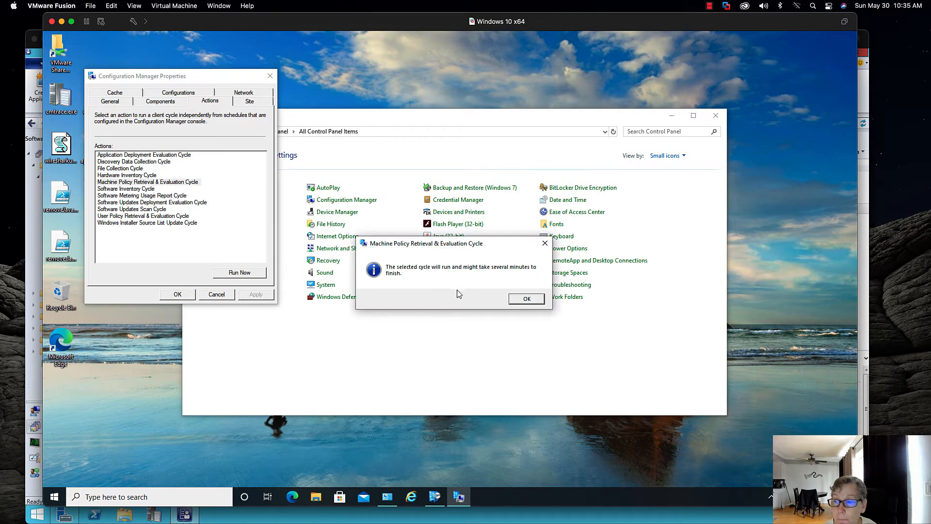
left_click(524, 299)
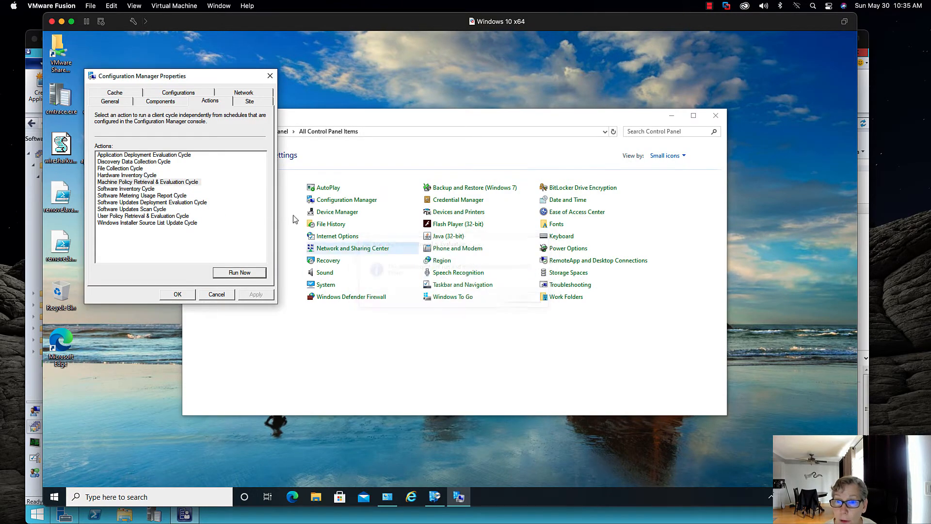
- Run the Application Deployment Evaluation Cycle as well
left_click(184, 156)
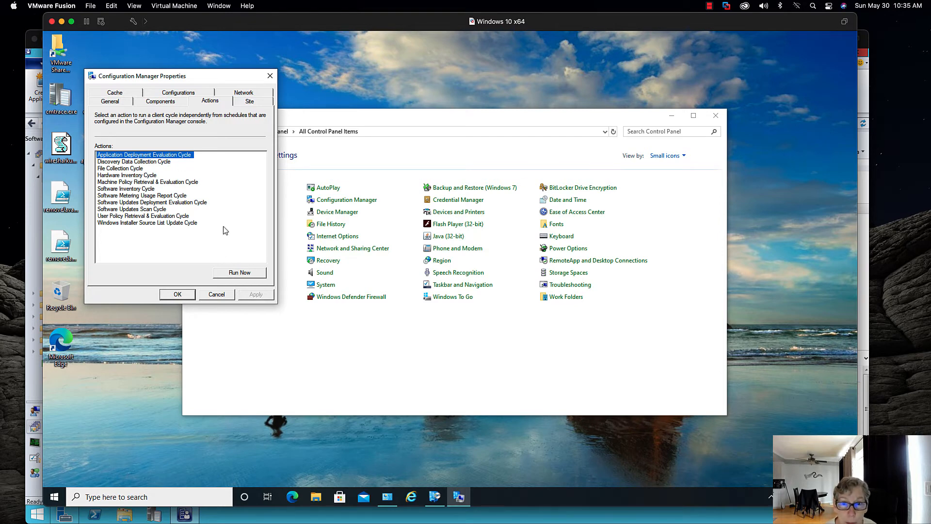
left_click(238, 273)
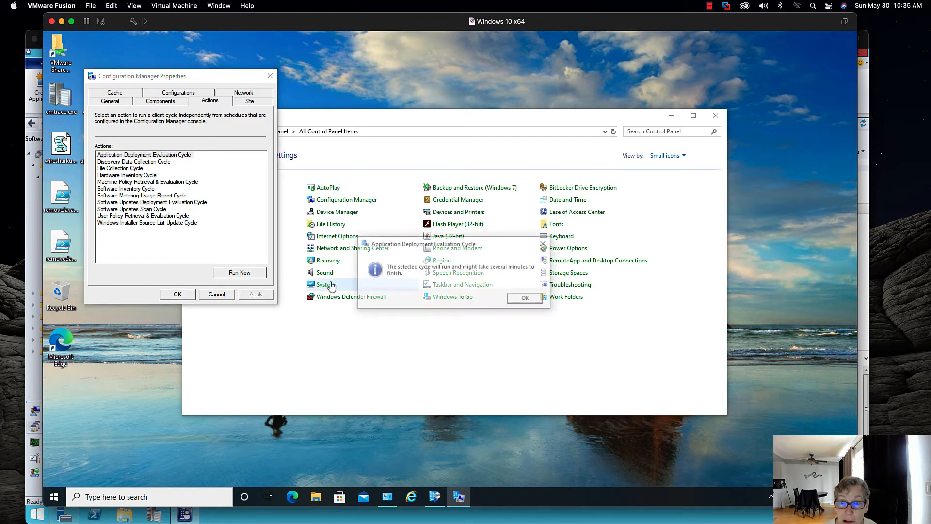
left_click(527, 299)
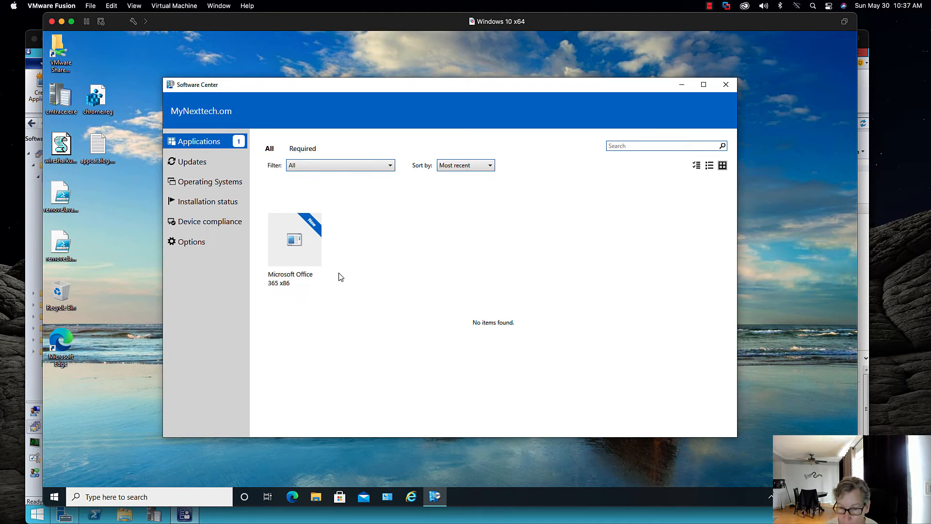
- Install Microsoft Office 365 x86 from Software Center, dismiss the completion message, and close Software Center
left_click(315, 262)
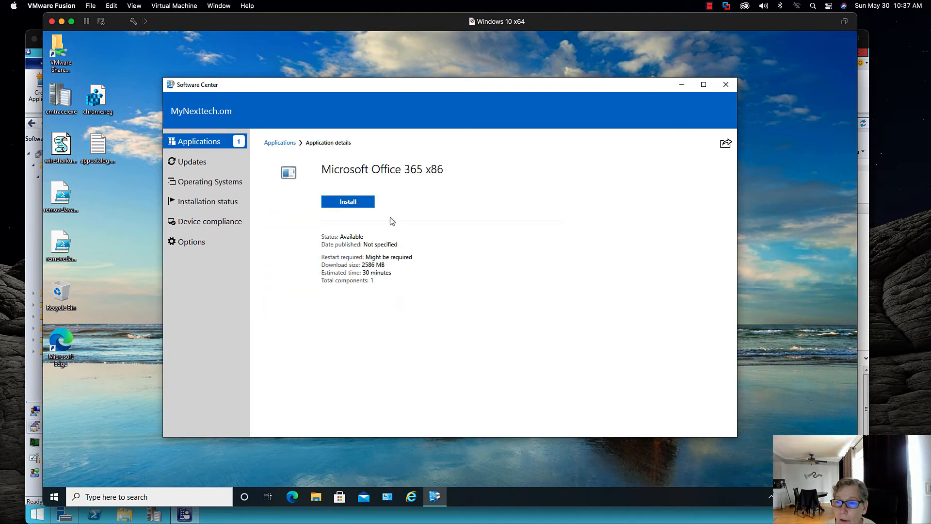
left_click(368, 202)
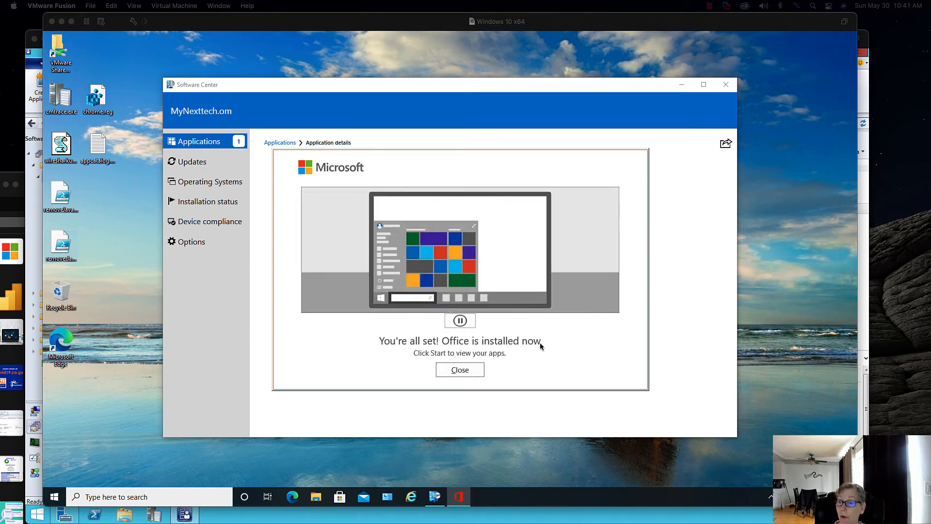
left_click(479, 374)
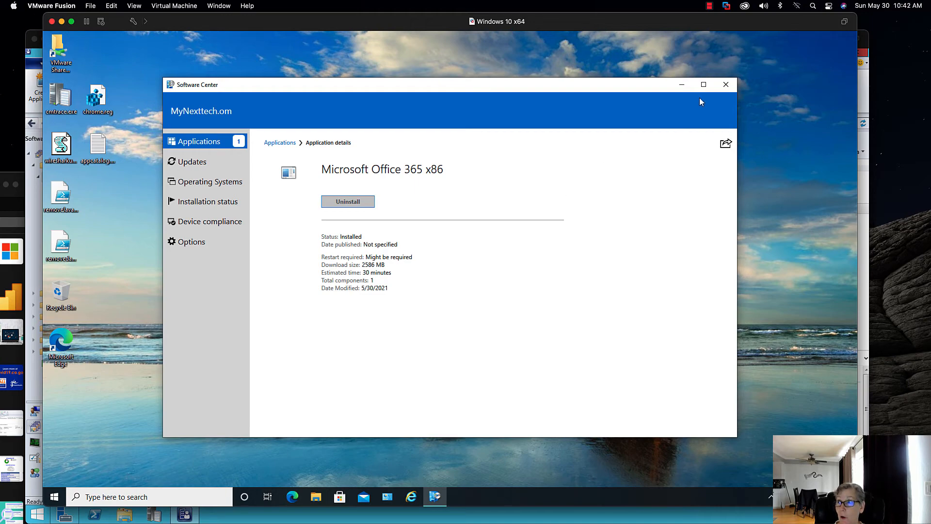
left_click(725, 87)
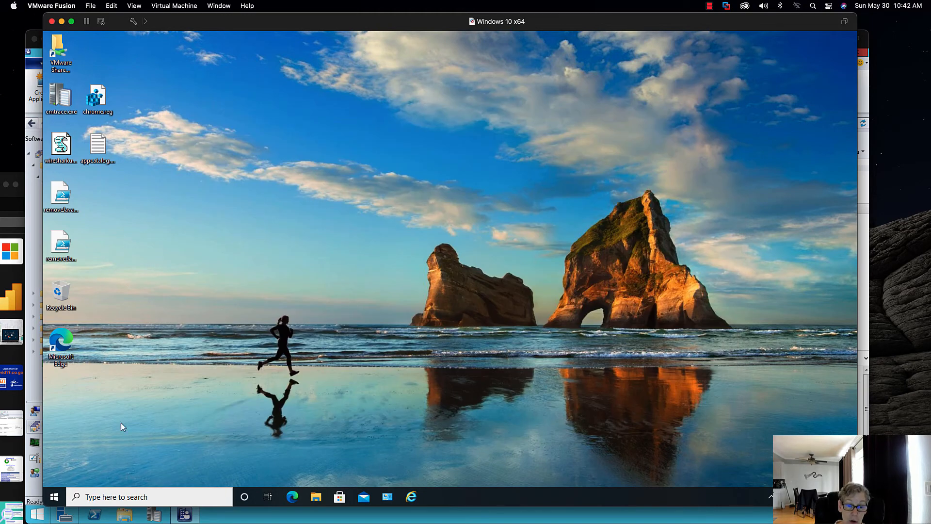
- Launch Word from the Start menu, create a blank document, and dismiss the sign-in prompt
left_click(55, 495)
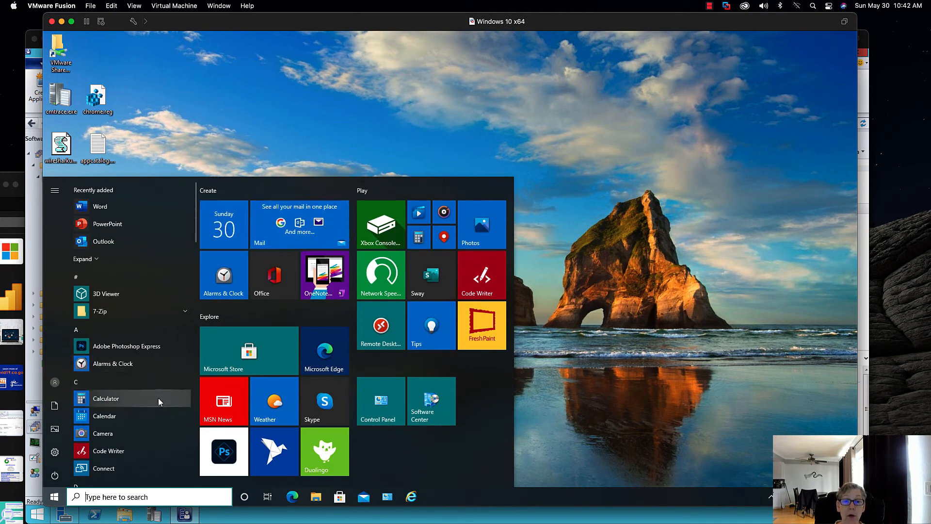
left_click(166, 211)
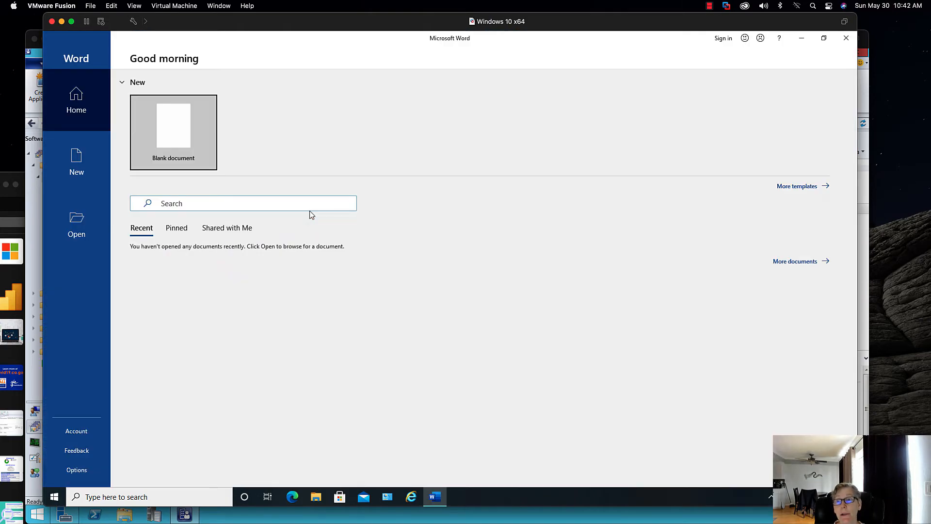
left_click(182, 142)
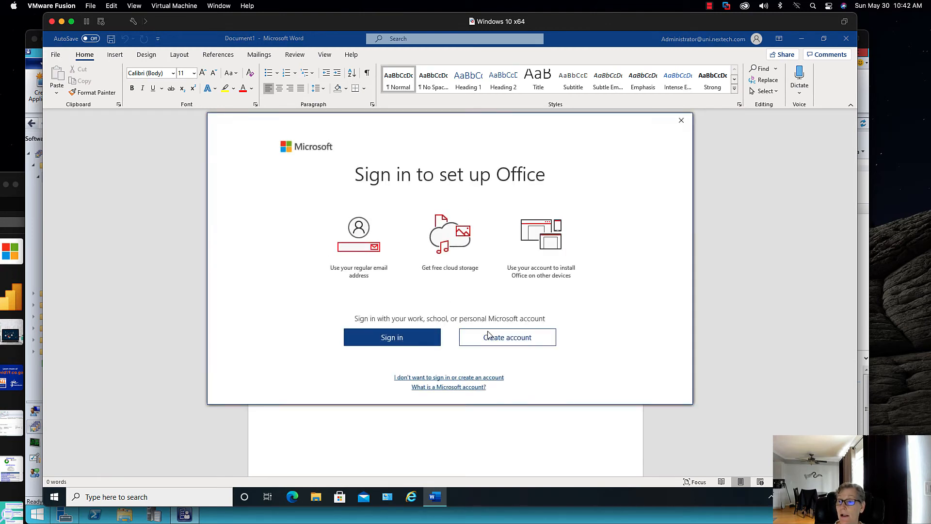
left_click(680, 122)
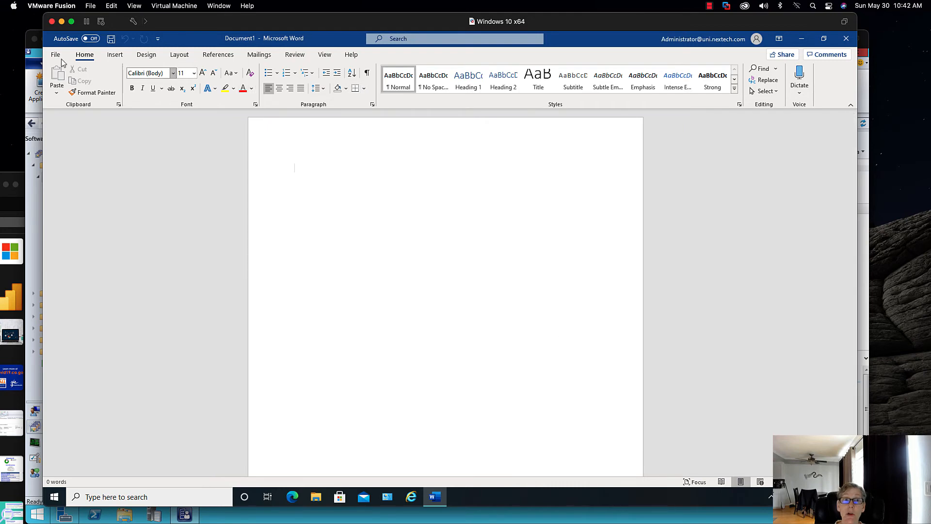
- Accept the license, then activate Office from the Account page by signing in with the Microsoft account e-mail
left_click(57, 55)
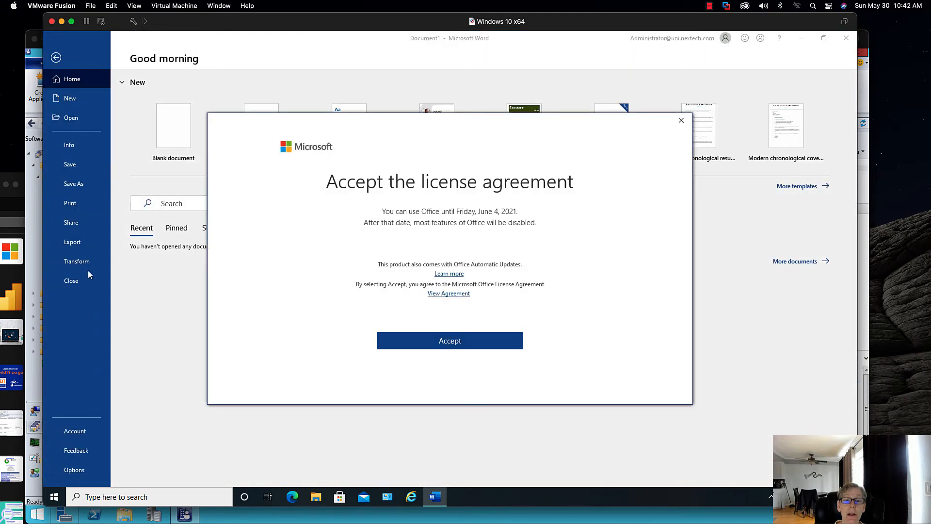
left_click(434, 341)
left_click(75, 431)
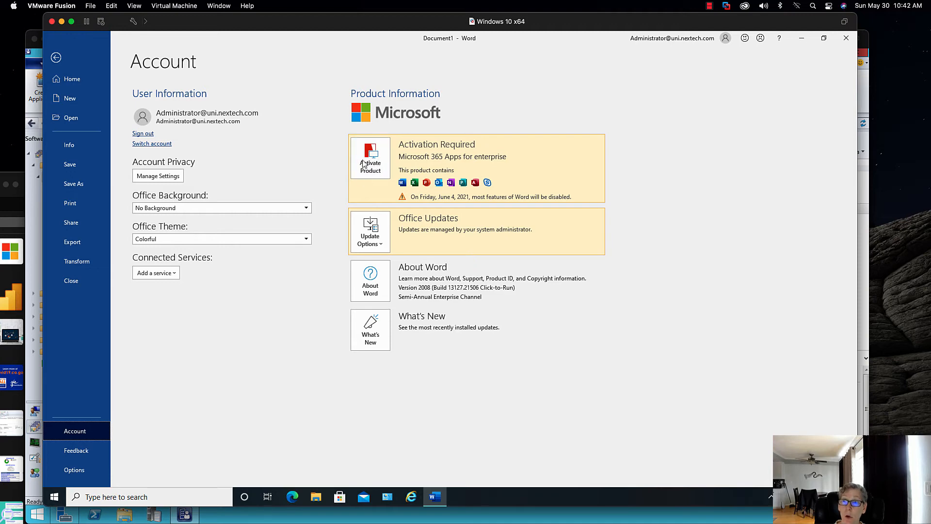
left_click(372, 155)
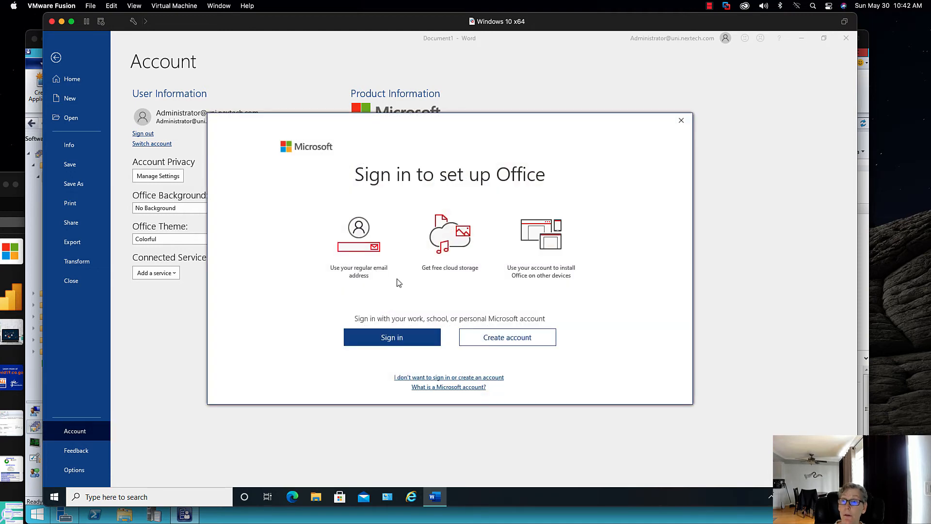
left_click(395, 338)
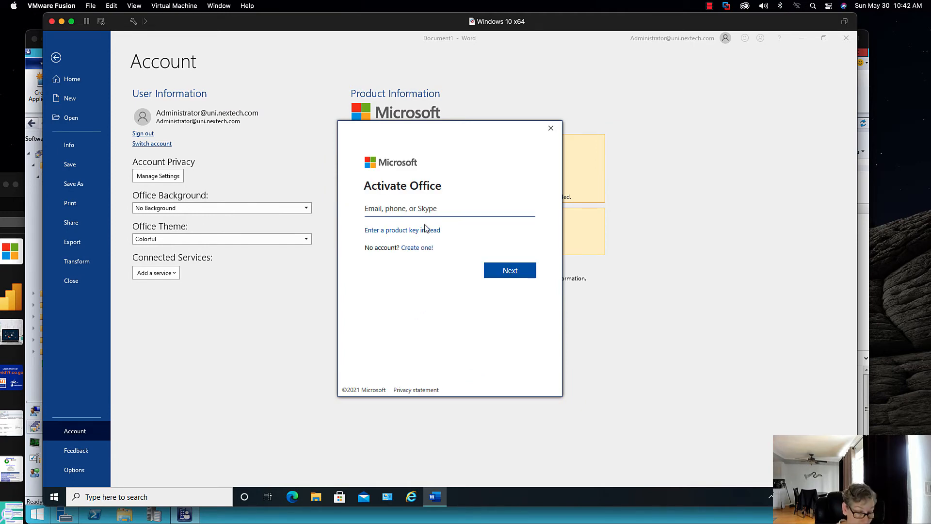
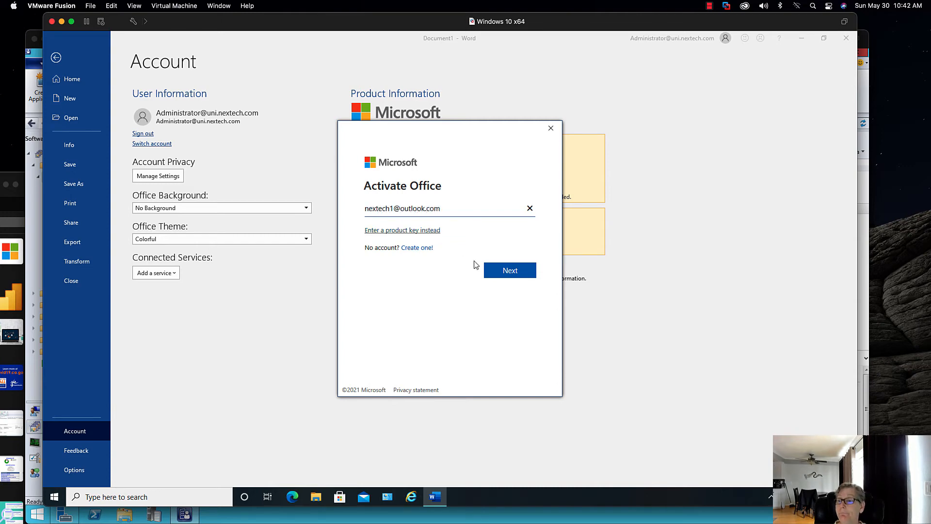
left_click(494, 273)
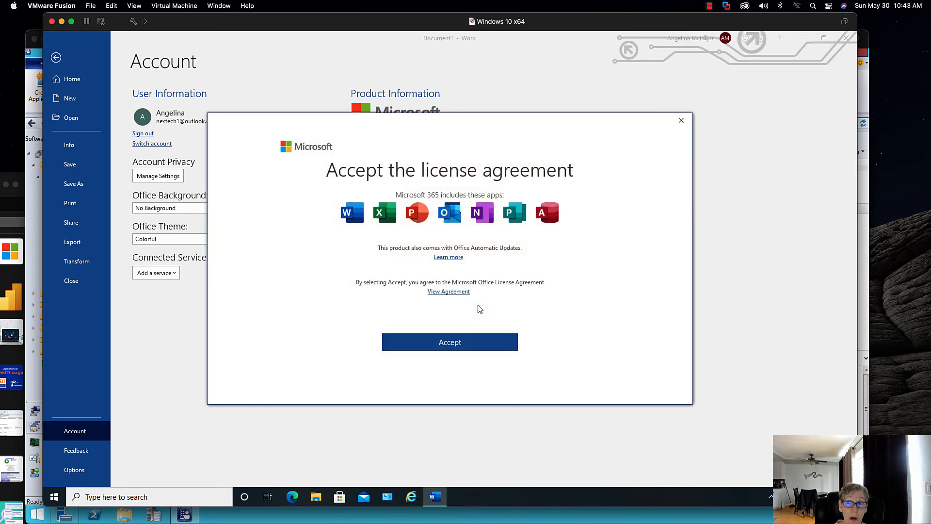
- Accept the Microsoft 365 license, save the document as test.docx on This PC, and close it
left_click(475, 336)
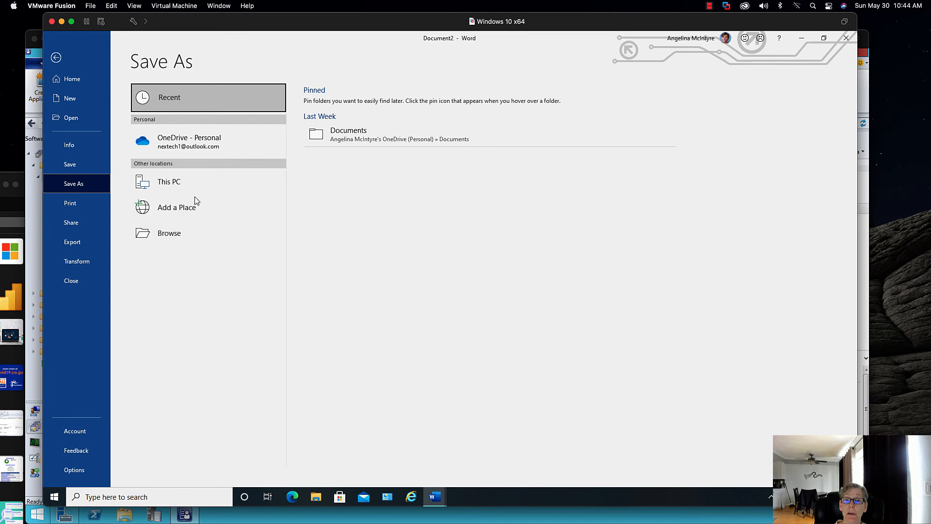
left_click(191, 183)
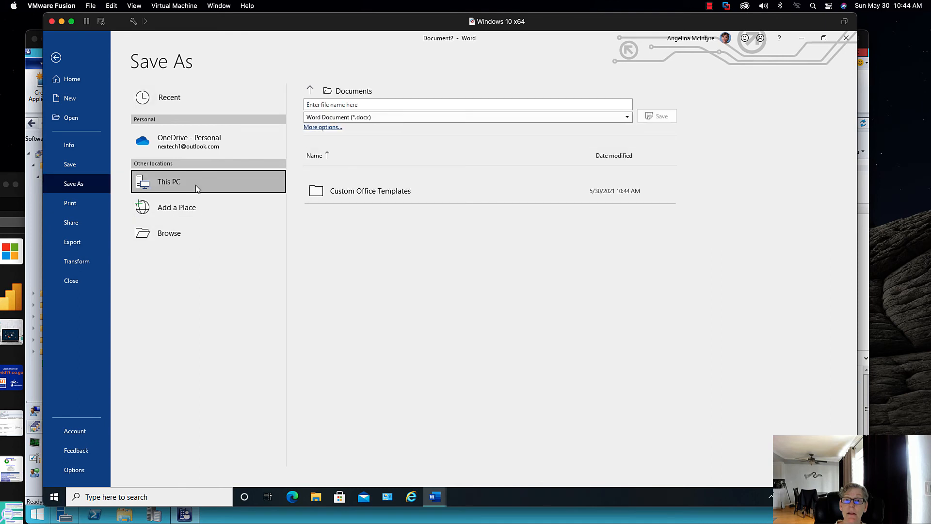
left_click(378, 103)
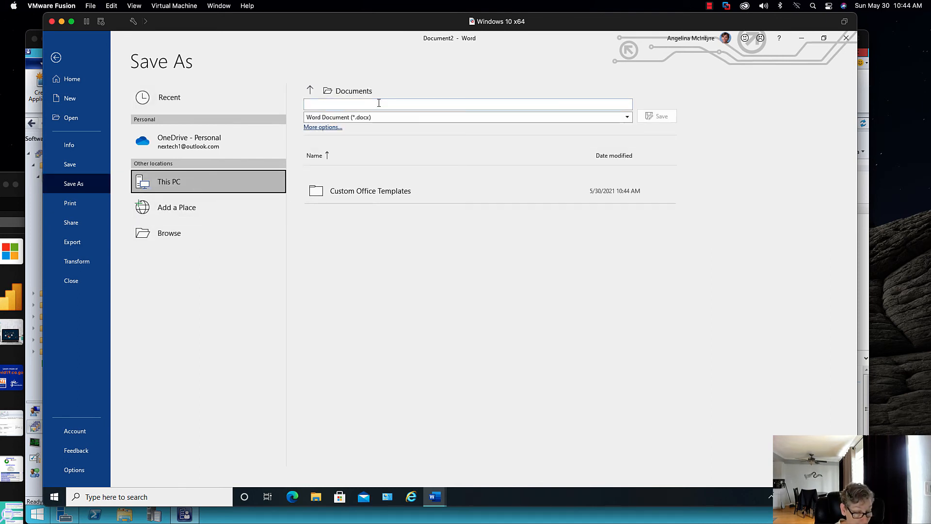
type("test")
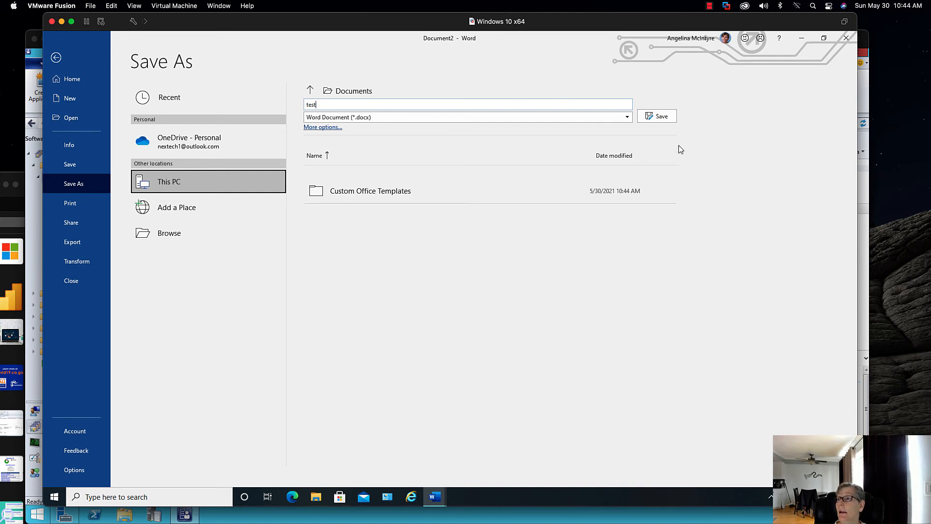
left_click(660, 116)
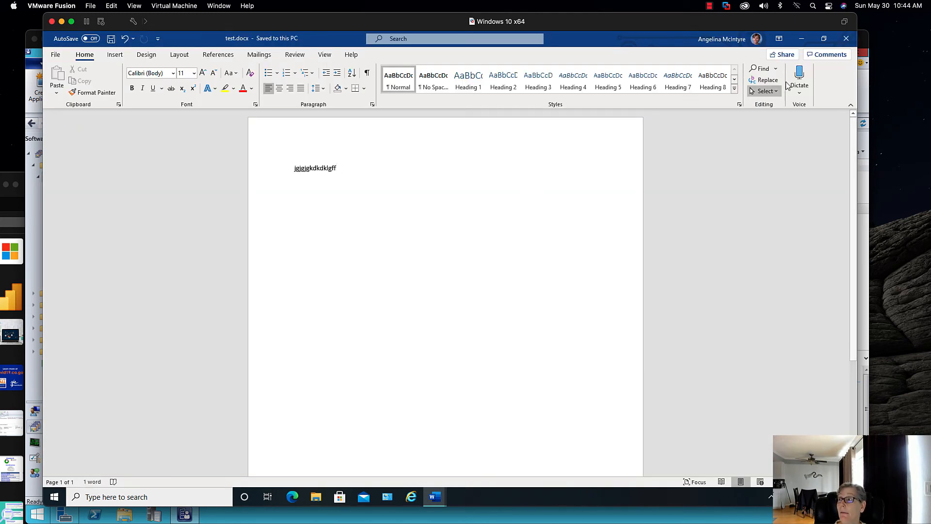
left_click(846, 38)
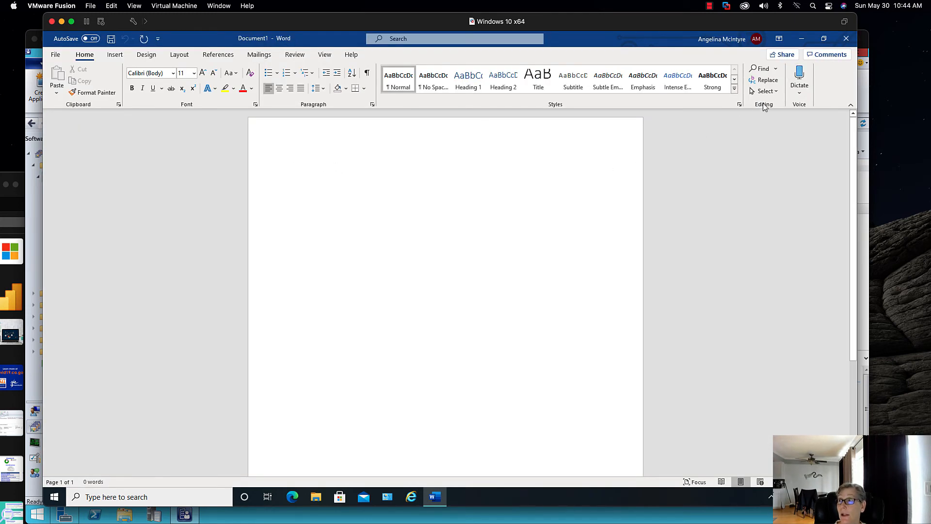
- Close the blank Document1 and leave the Windows 10 VM to return to the SCCM01 console
left_click(846, 38)
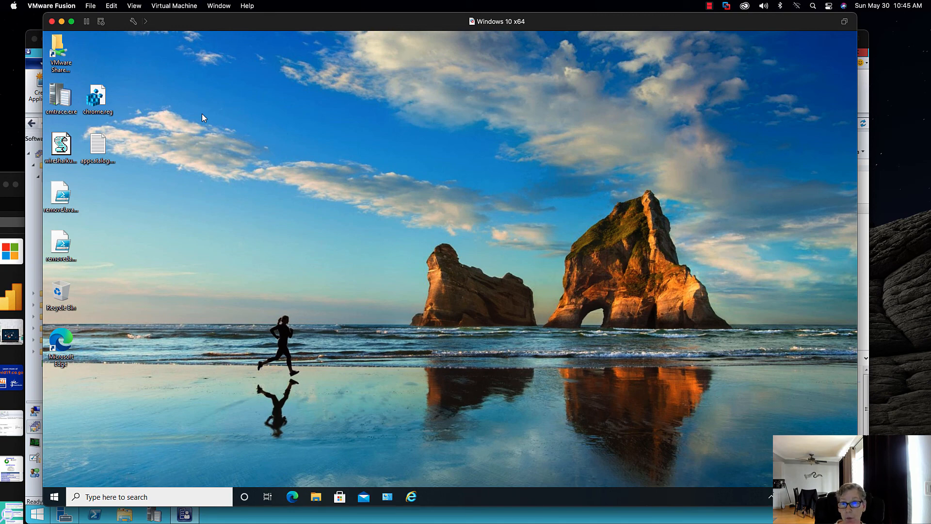
left_click(61, 22)
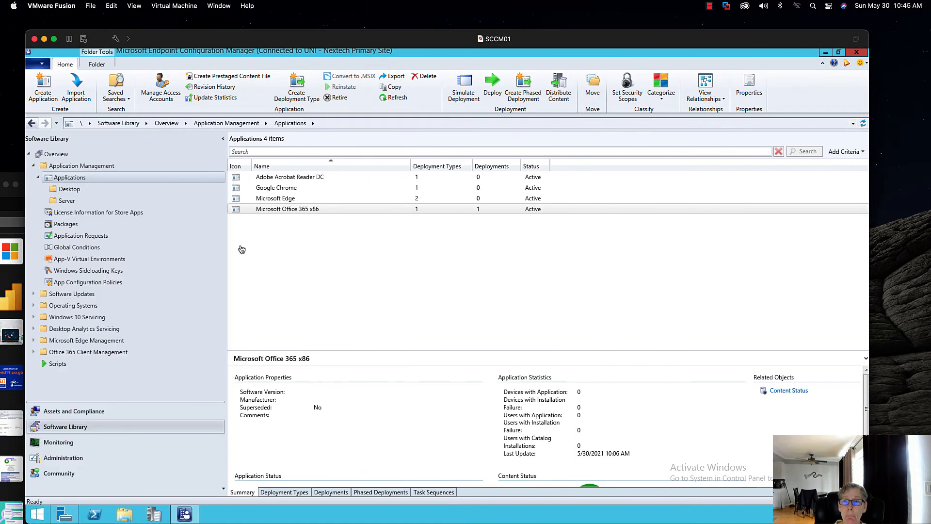